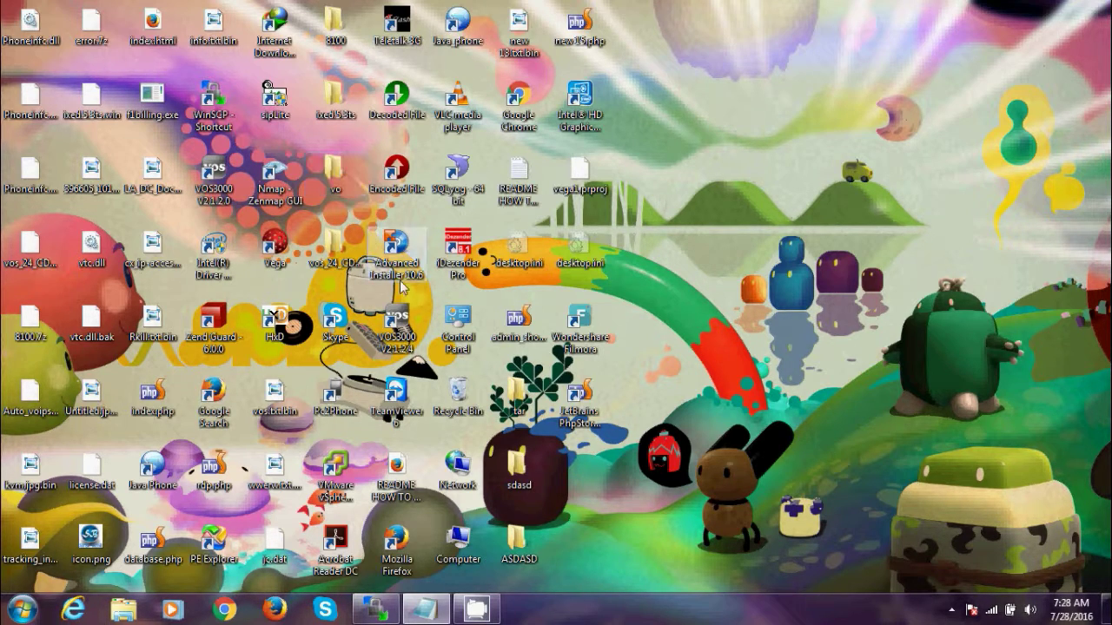
- Launch Chrome and load the admin.secureswitch.net administrator login page
{"action": "left_click", "coordinate": [232, 610]}
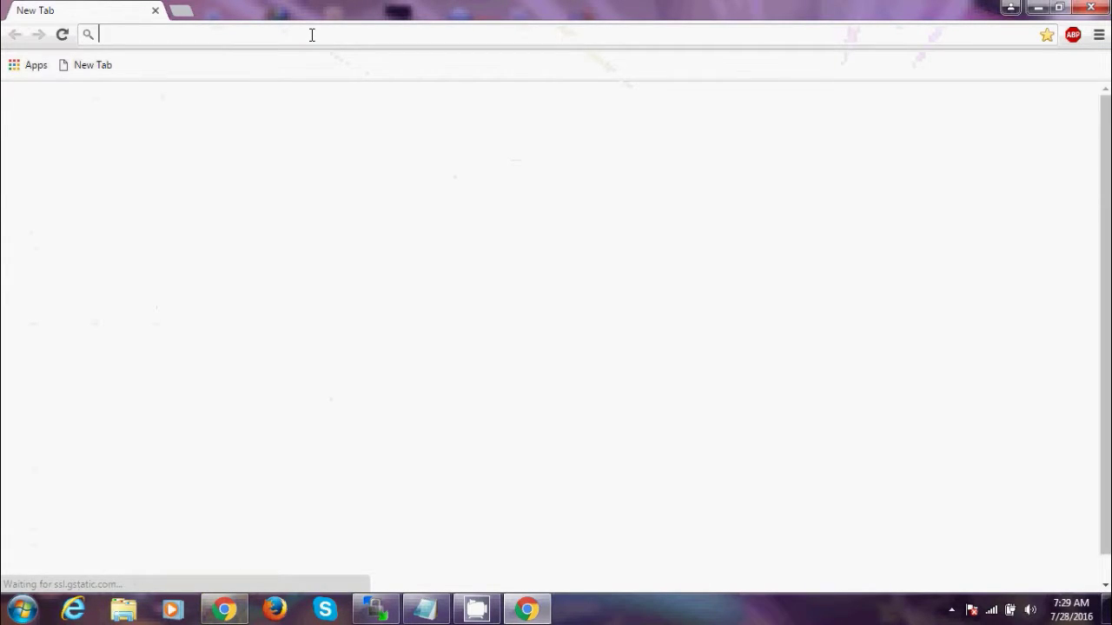
{"action": "type", "text": "ad"}
{"action": "key", "text": "Return"}
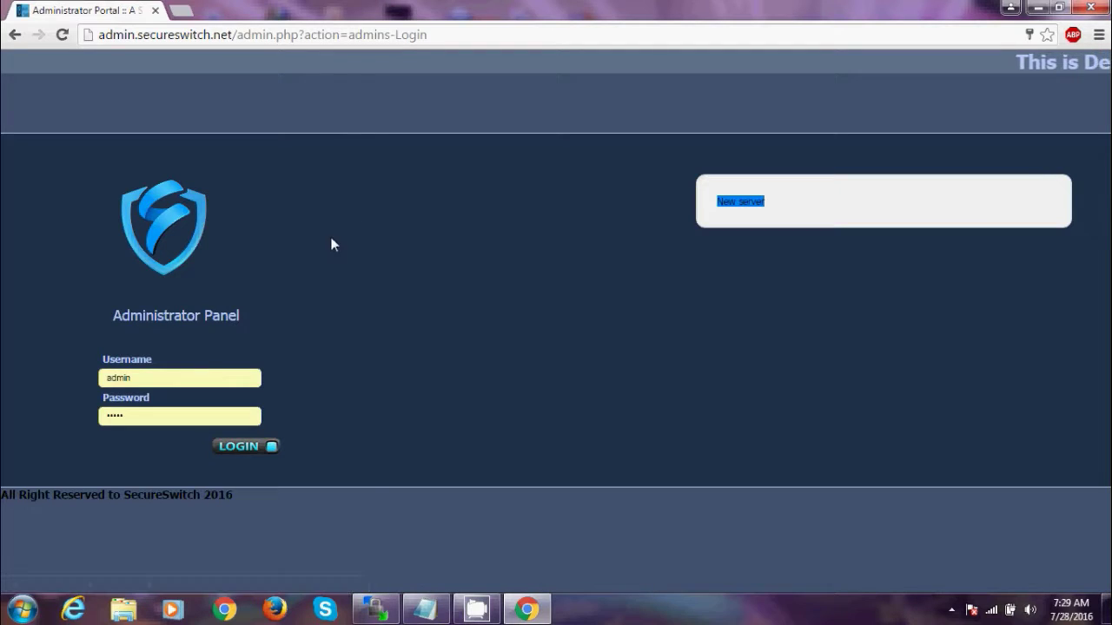
- Replace the autofilled password with the admin password and log in to the Dashboard
{"action": "left_click", "coordinate": [165, 412]}
{"action": "left_click", "coordinate": [165, 413]}
{"action": "key", "text": "BackSpace"}
{"action": "key", "text": "BackSpace"}
{"action": "key", "text": "BackSpace"}
{"action": "key", "text": "BackSpace"}
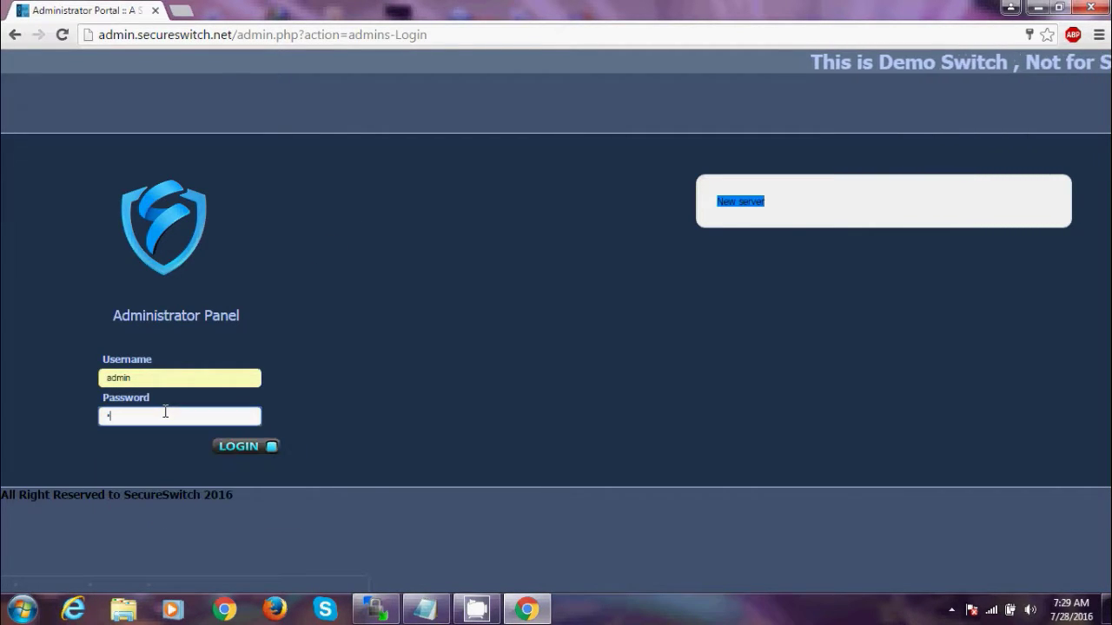
{"action": "type", "text": "dmin"}
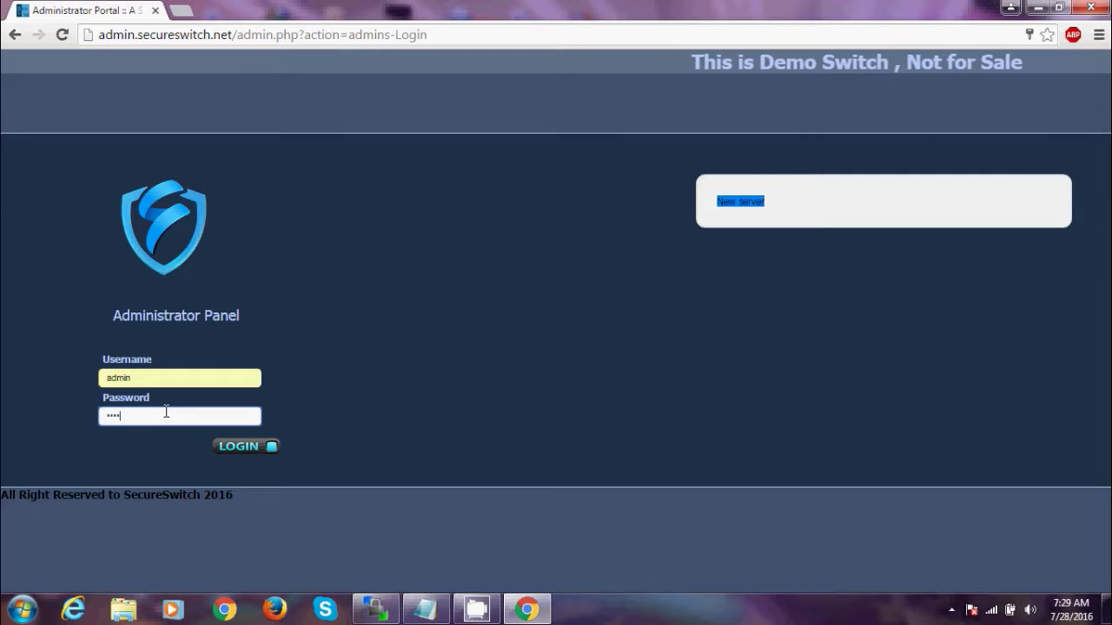
{"action": "type", "text": "1234"}
{"action": "key", "text": "Return"}
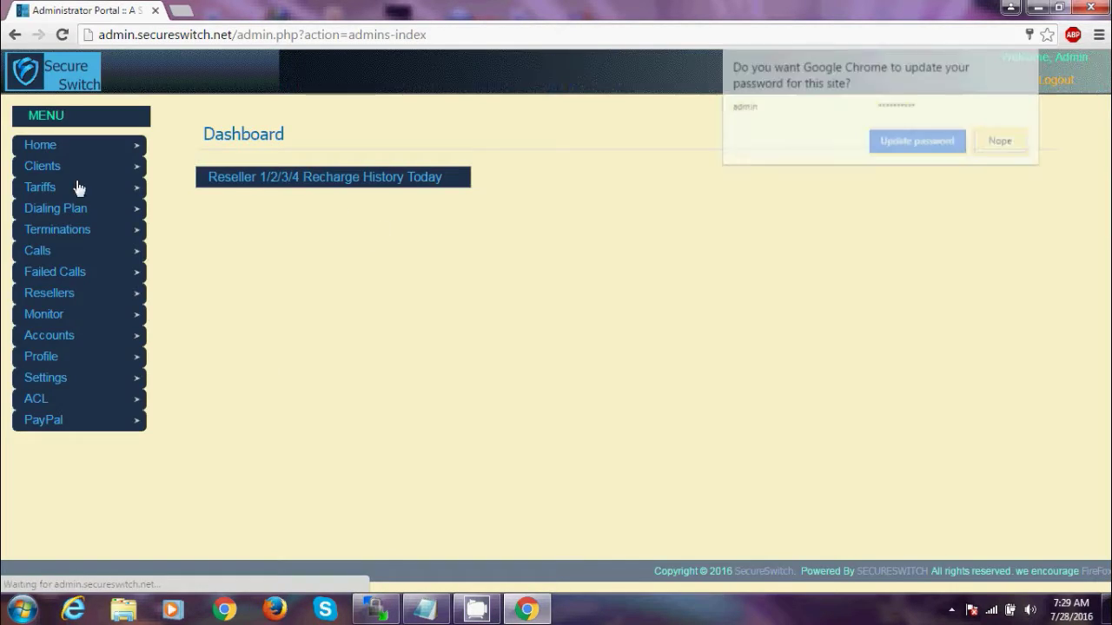
- Dismiss the save-password prompt and open Clients > Gk/Register Client, listing 312 clients
{"action": "left_click", "coordinate": [908, 146]}
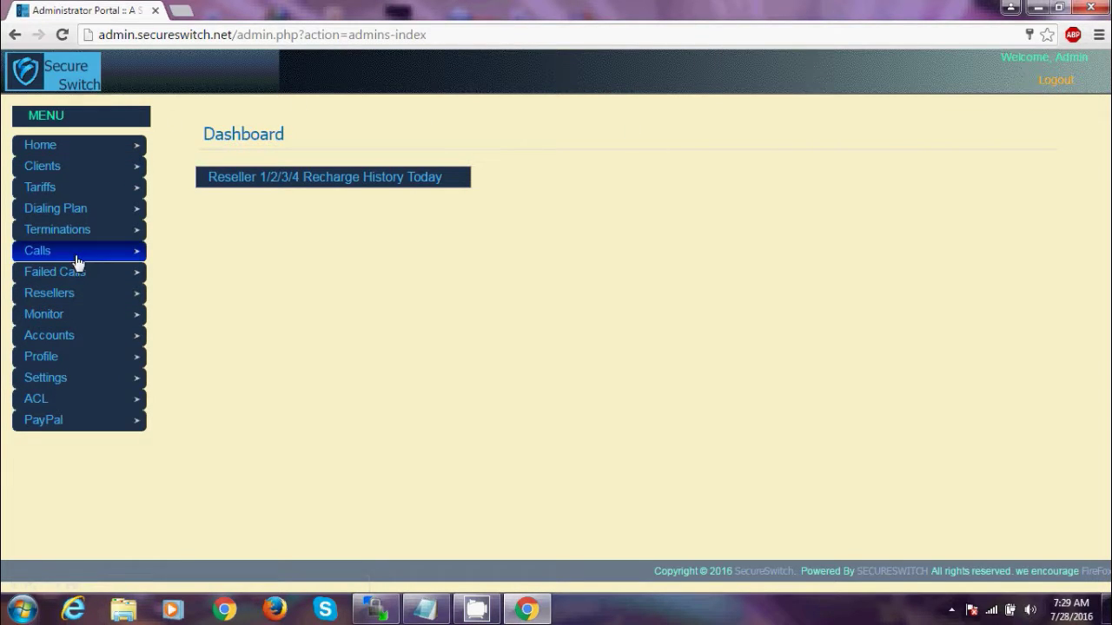
{"action": "left_click", "coordinate": [61, 175]}
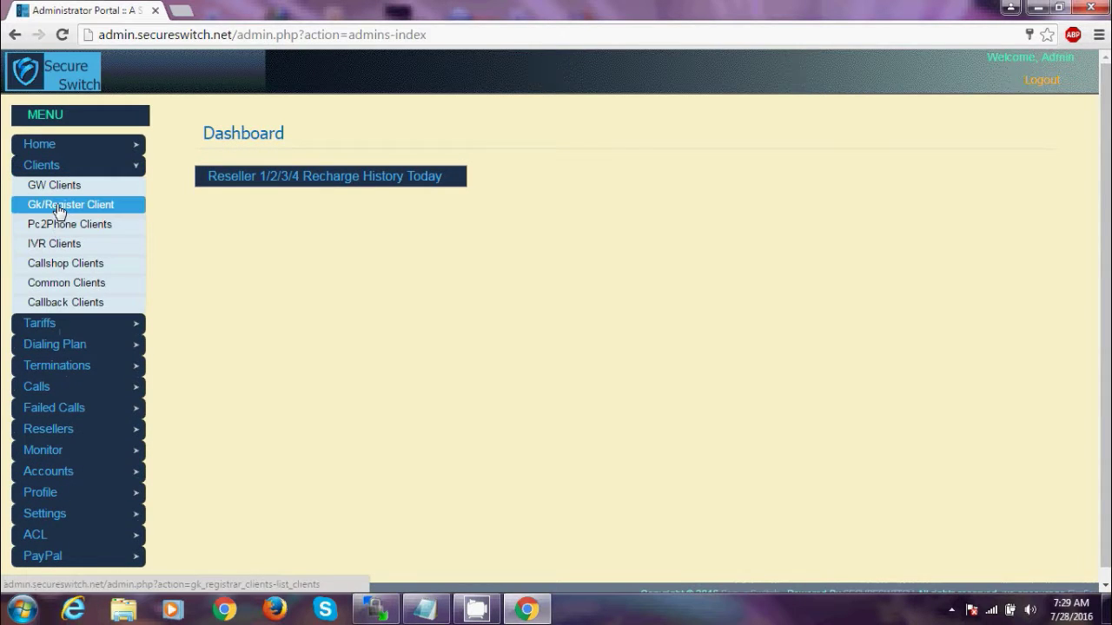
{"action": "left_click", "coordinate": [59, 206]}
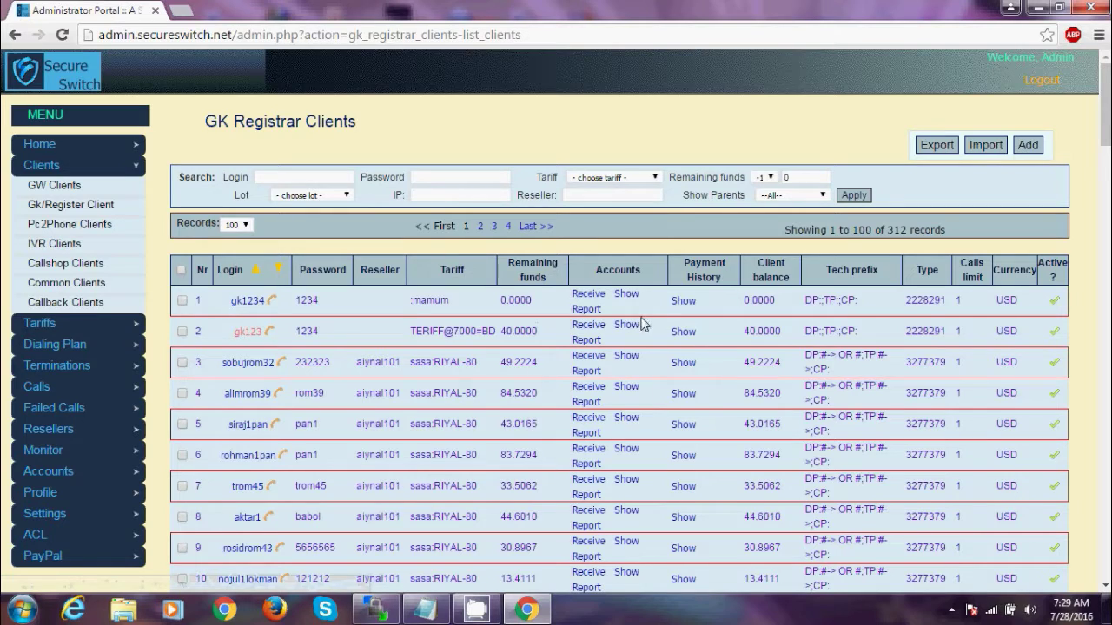
- Open client gk1234 and add a payment of 190 to its funds
{"action": "left_click", "coordinate": [244, 303]}
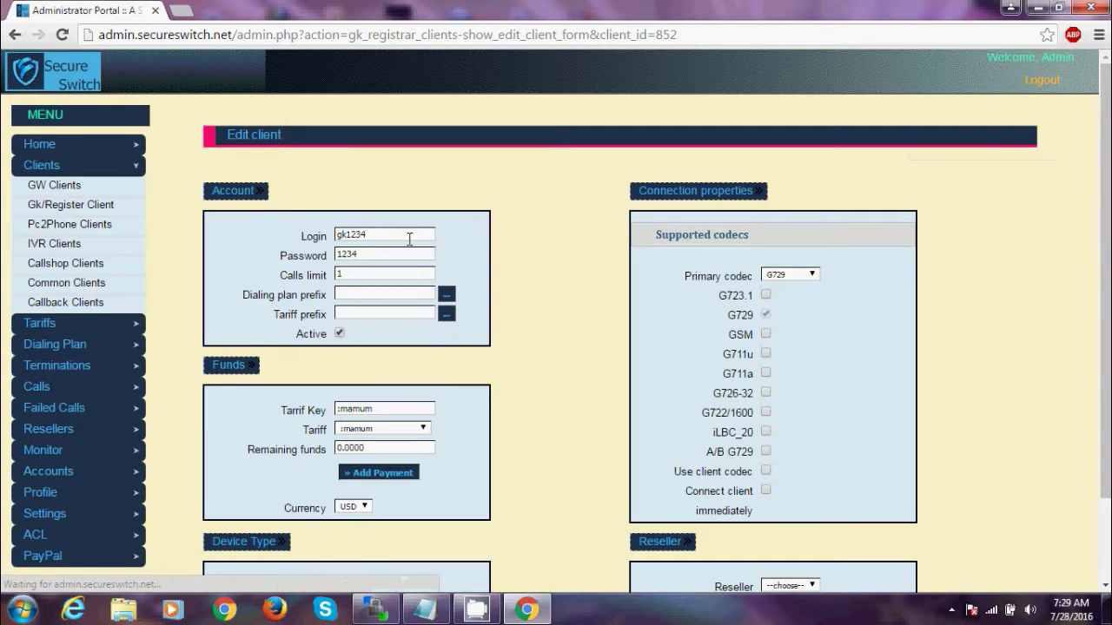
{"action": "scroll", "coordinate": [1038, 382], "scroll_direction": "down", "scroll_amount": 2}
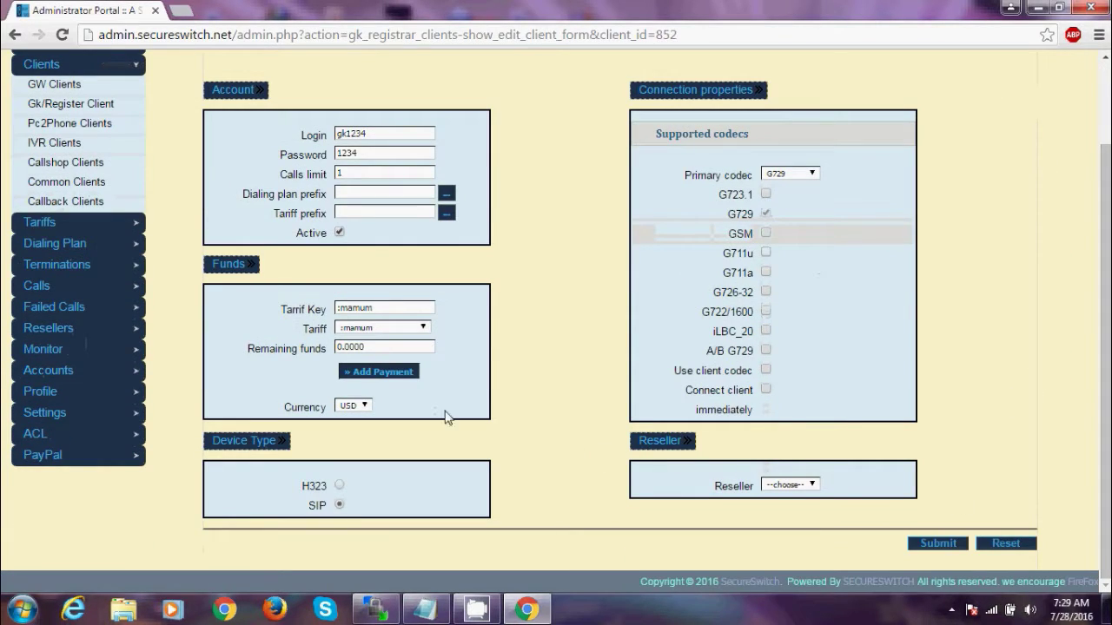
{"action": "left_click", "coordinate": [390, 375]}
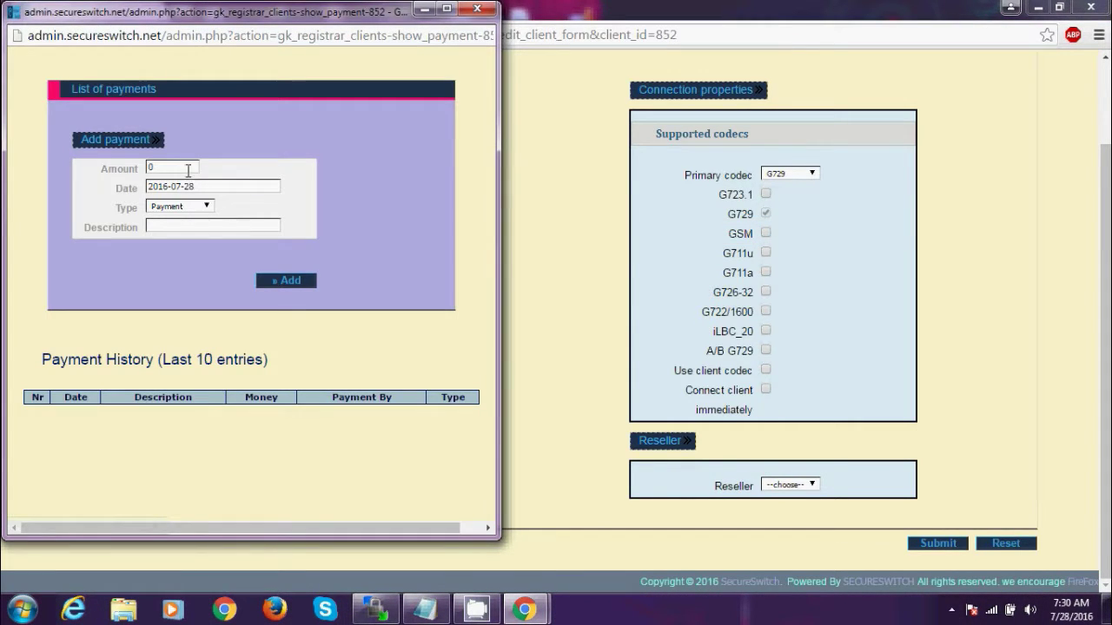
{"action": "type", "text": "190"}
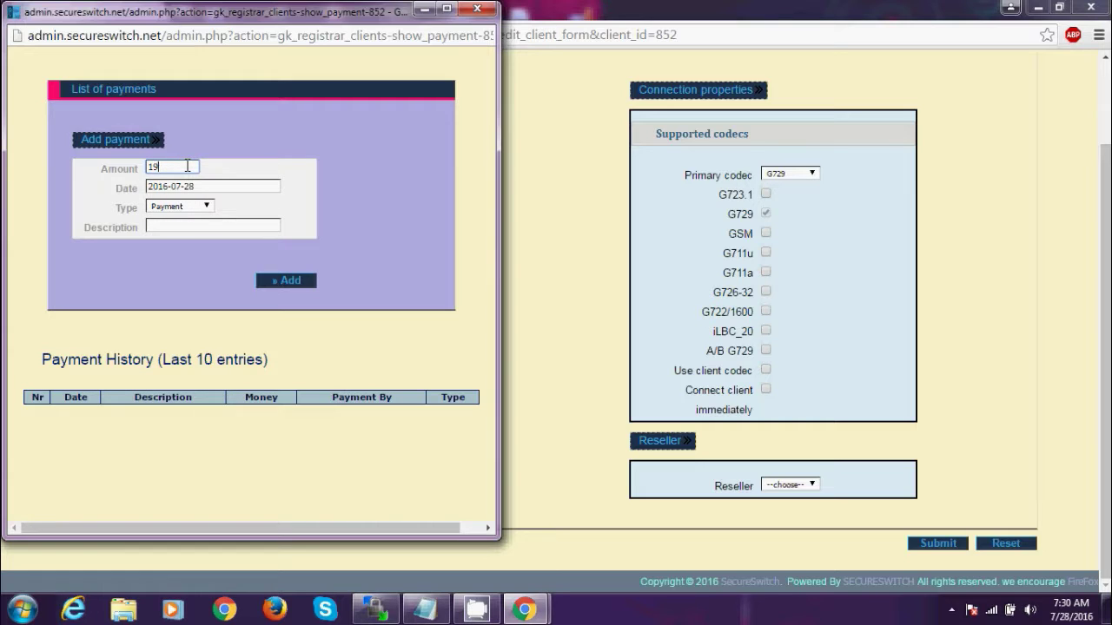
{"action": "left_click", "coordinate": [192, 228]}
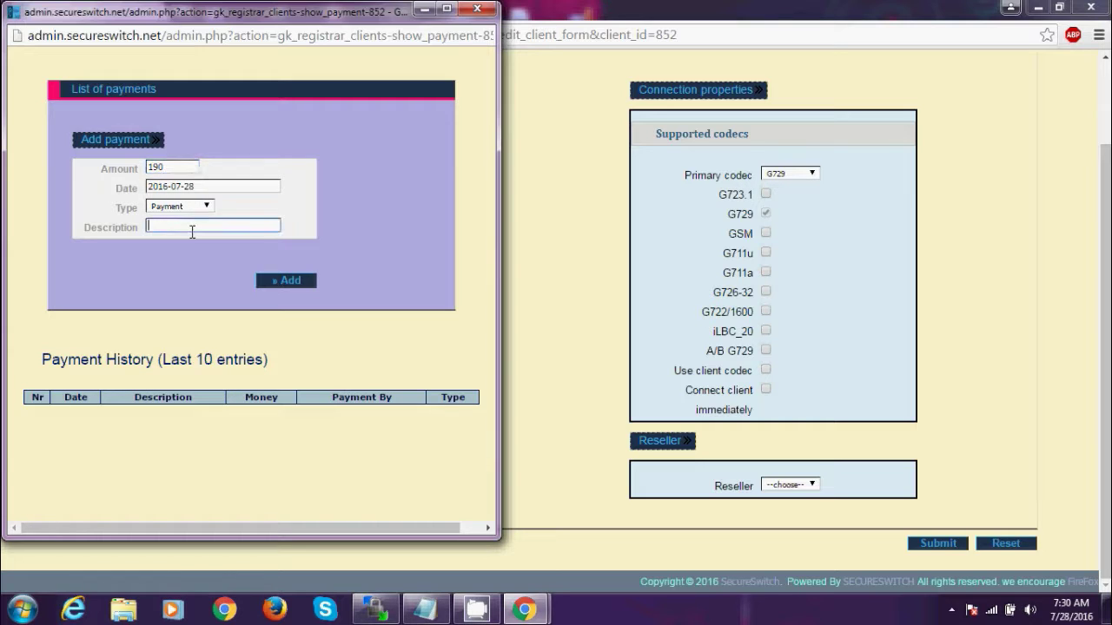
{"action": "left_click", "coordinate": [290, 281]}
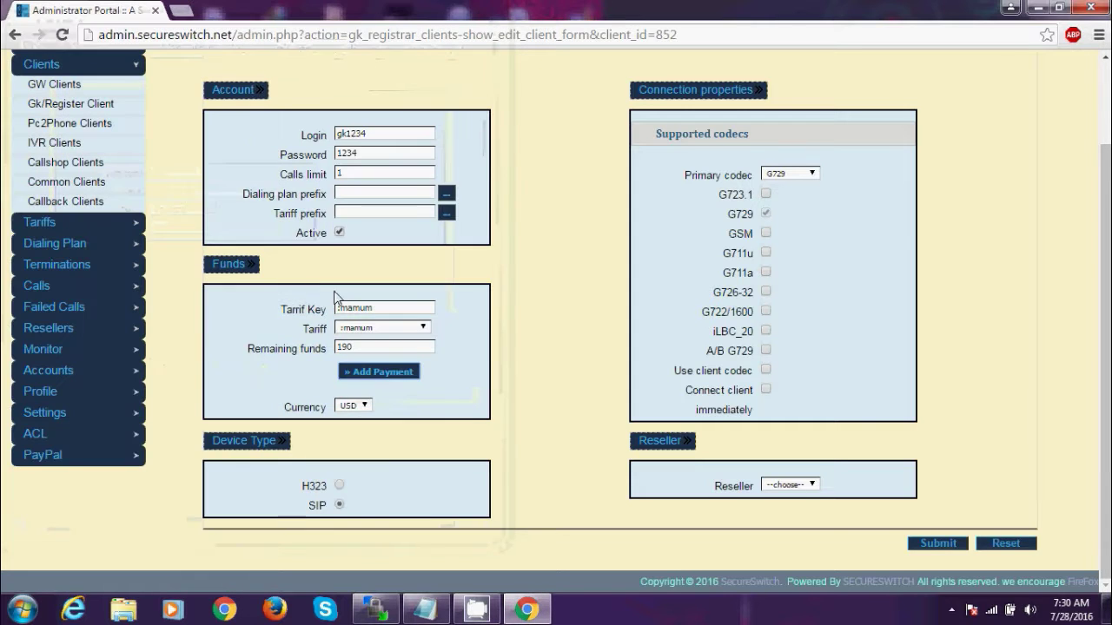
- Submit gk1234's changes and check its client balance reads 190.0000 in the list
{"action": "left_click", "coordinate": [932, 548]}
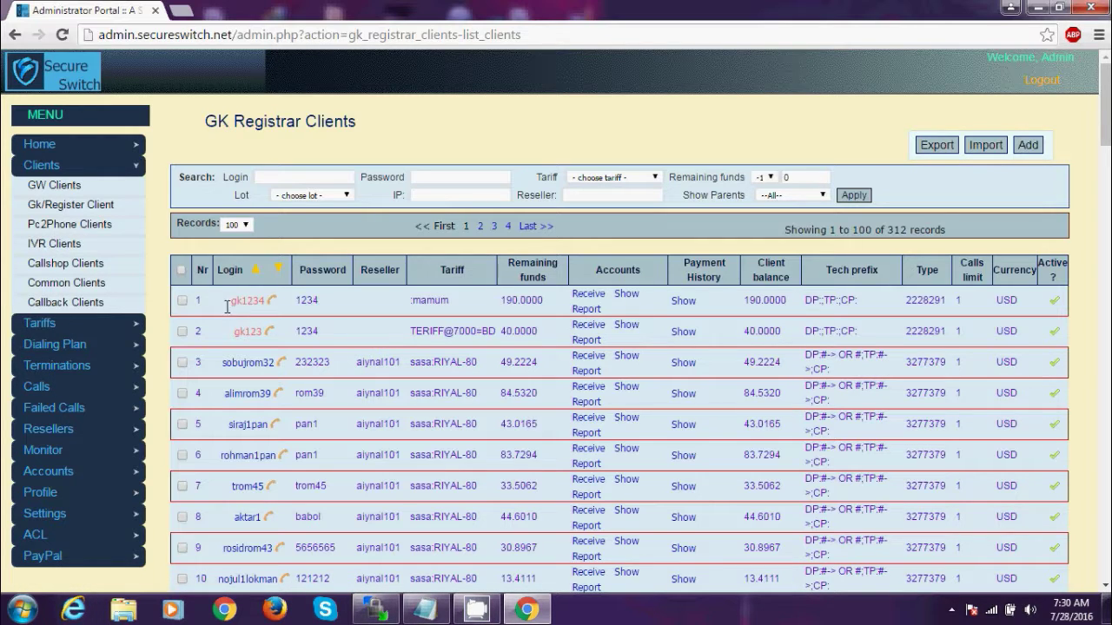
{"action": "left_click_drag", "start_coordinate": [228, 301], "coordinate": [257, 305]}
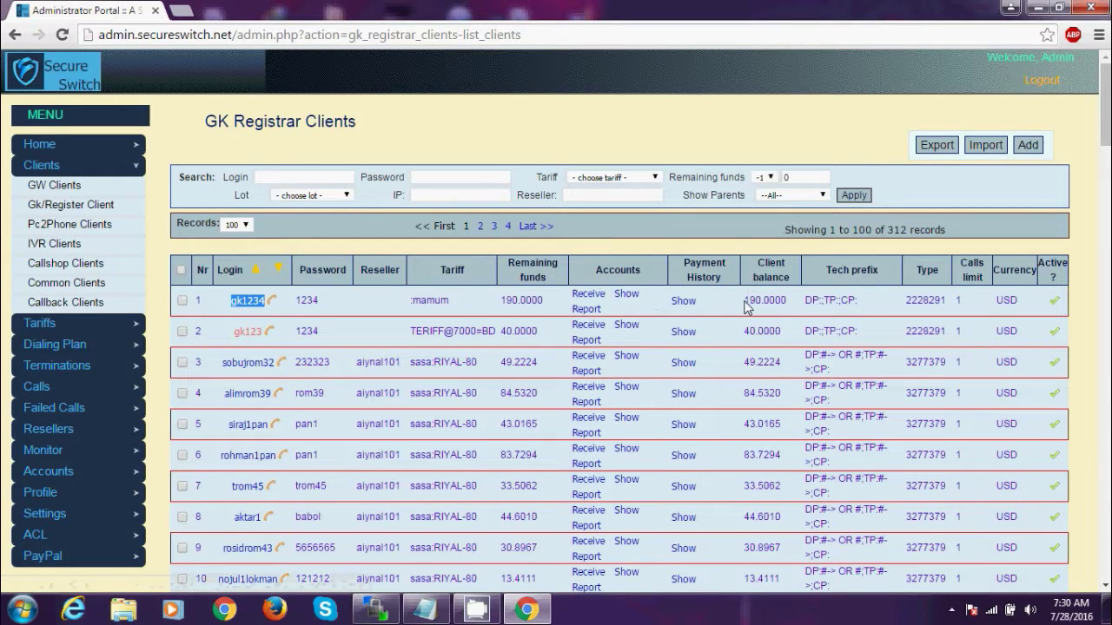
{"action": "left_click_drag", "start_coordinate": [744, 301], "coordinate": [780, 299]}
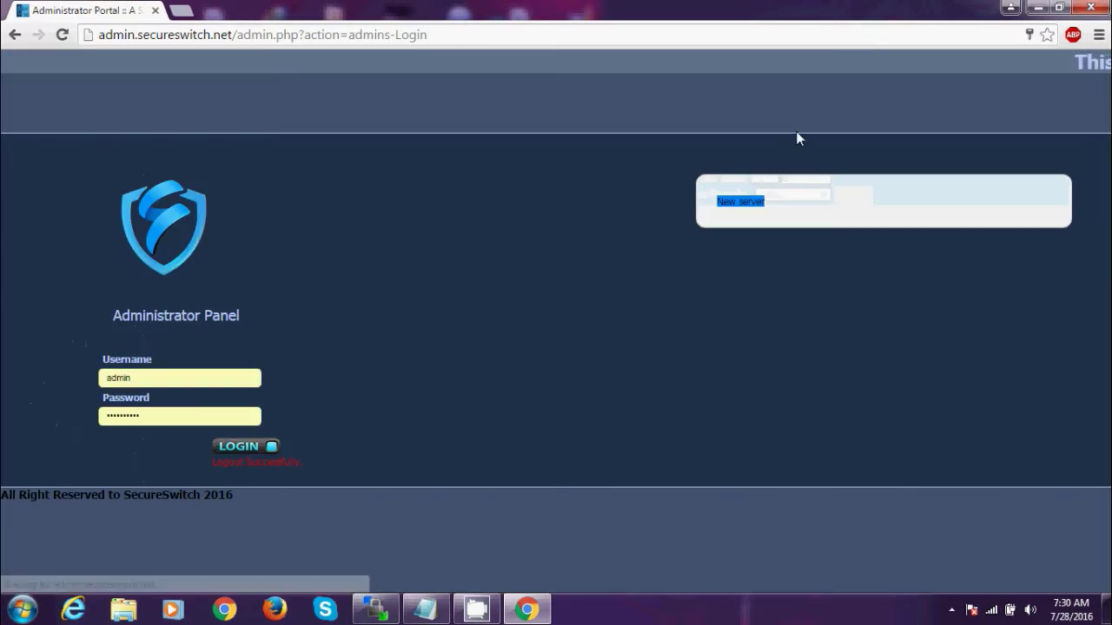
- Connect Remote Desktop to the saved server computer, accepting its unverified certificate
{"action": "left_click", "coordinate": [23, 608]}
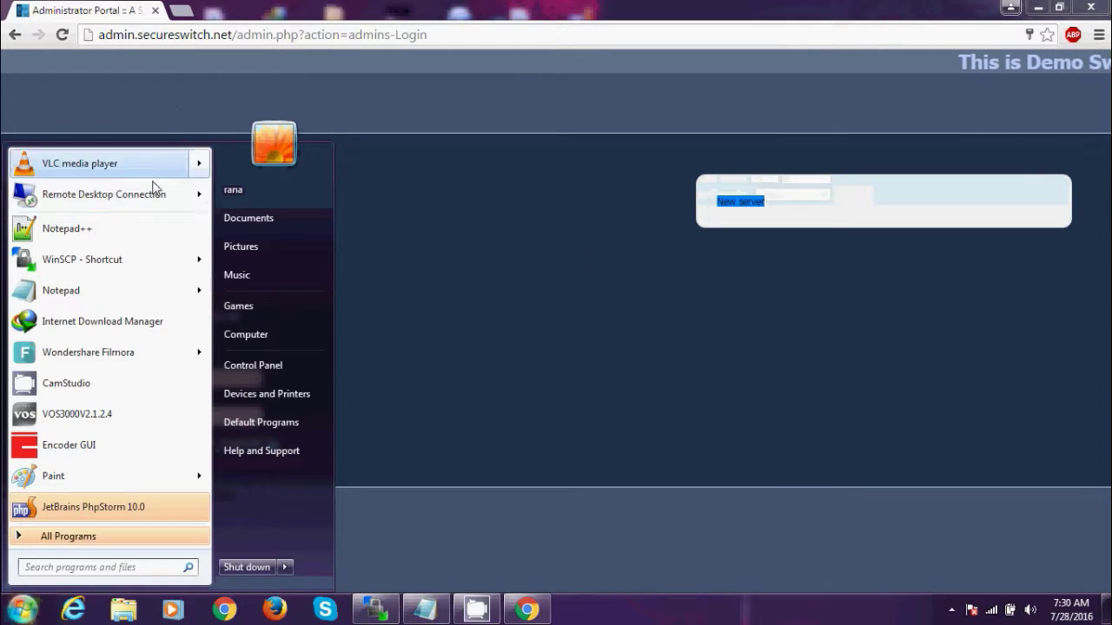
{"action": "left_click", "coordinate": [152, 197]}
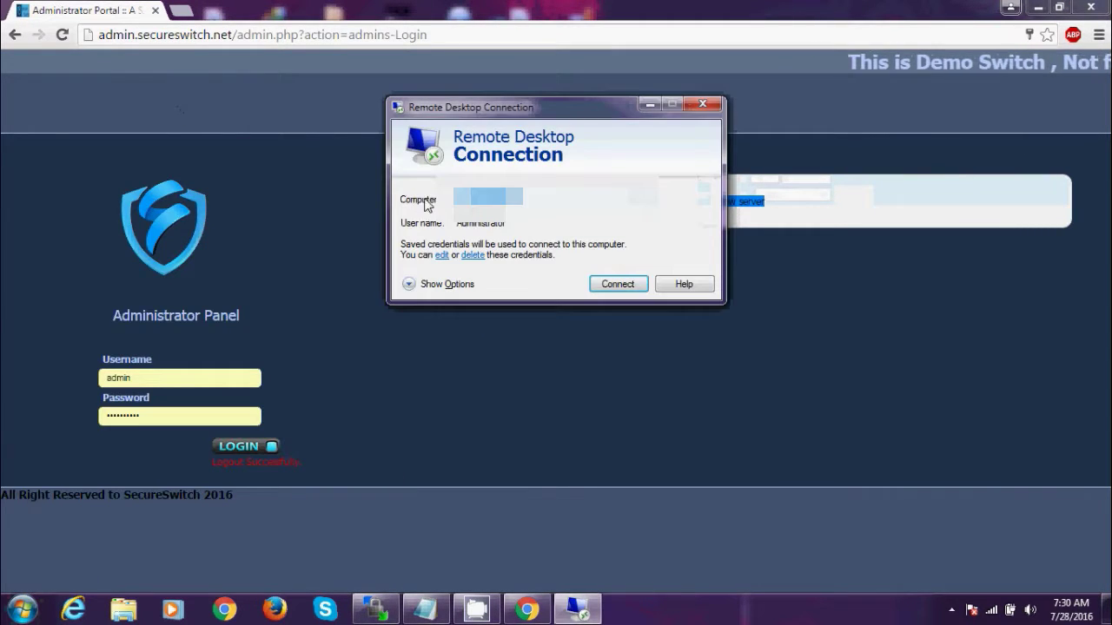
{"action": "key", "text": "alt+Down"}
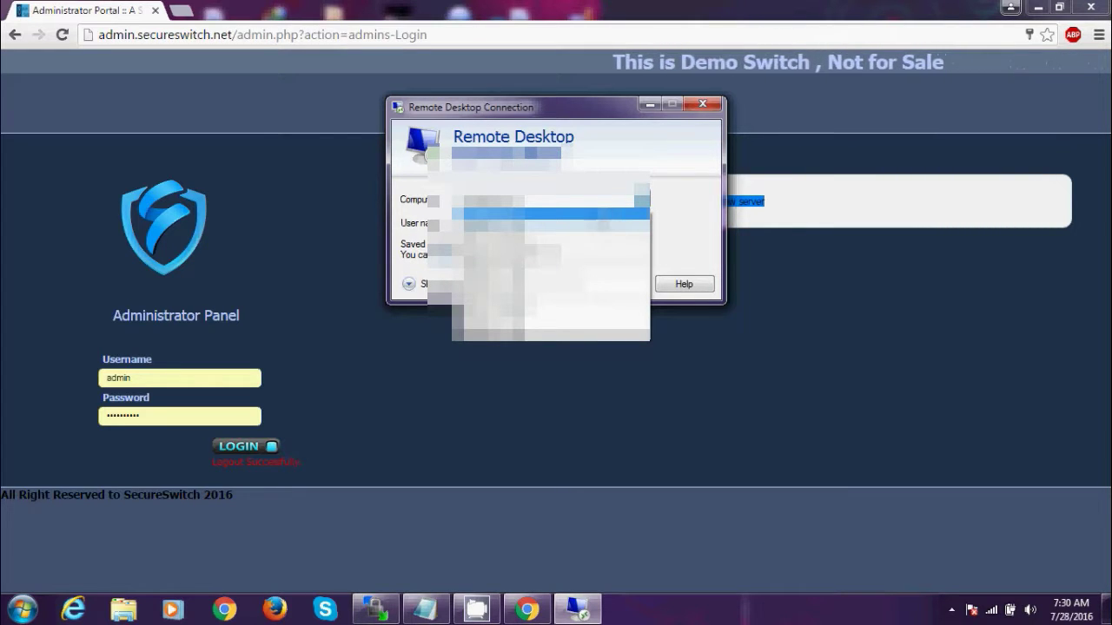
{"action": "key", "text": "Down"}
{"action": "key", "text": "Return"}
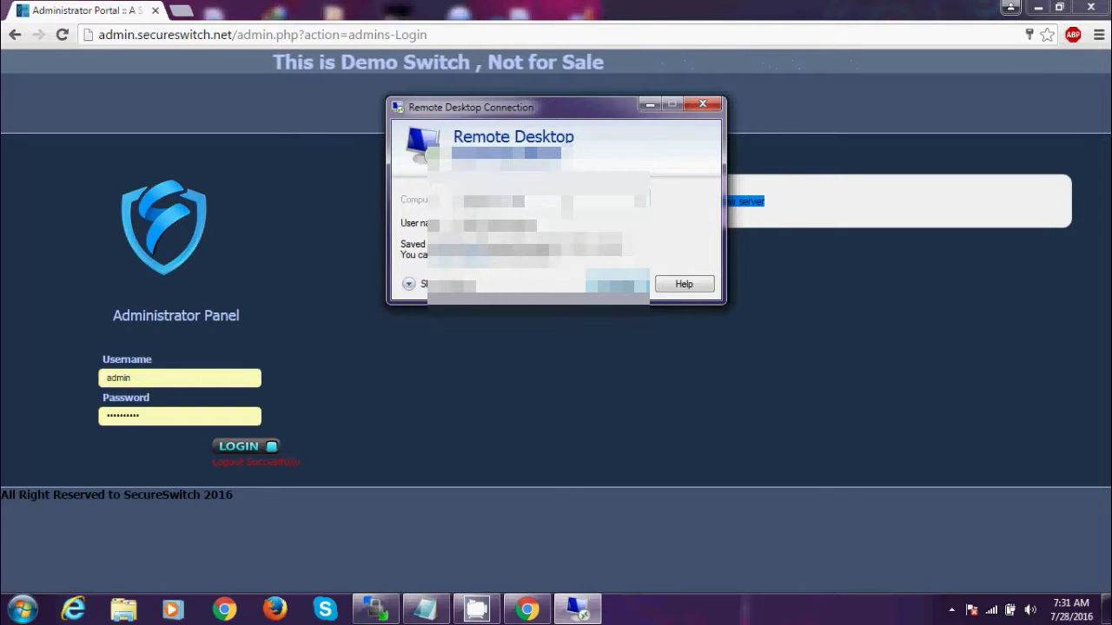
{"action": "key", "text": "Return"}
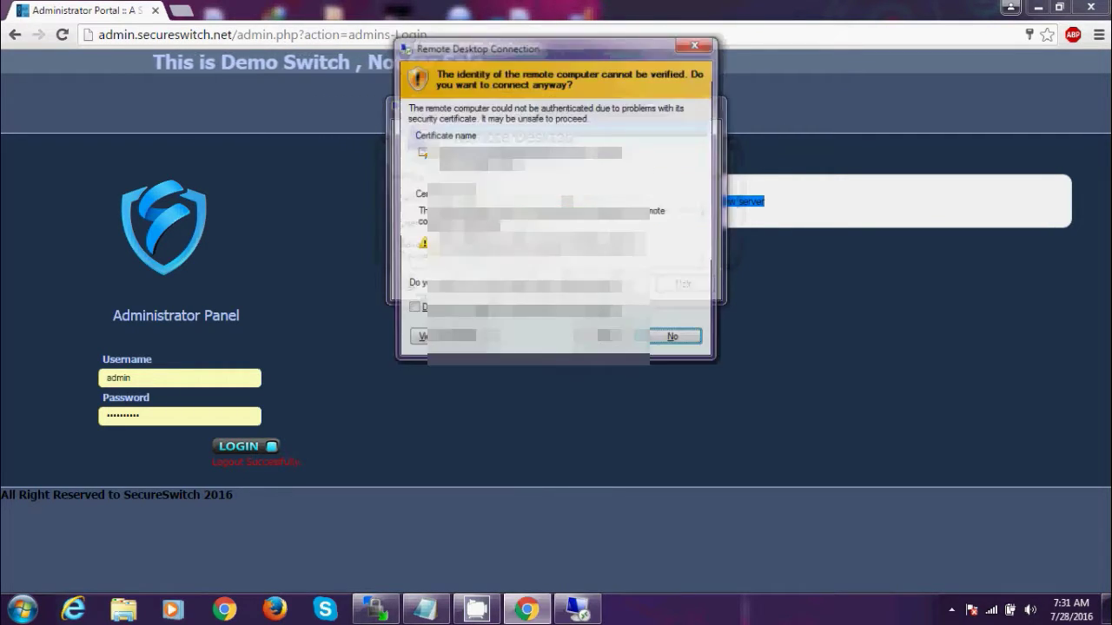
{"action": "left_click", "coordinate": [608, 340]}
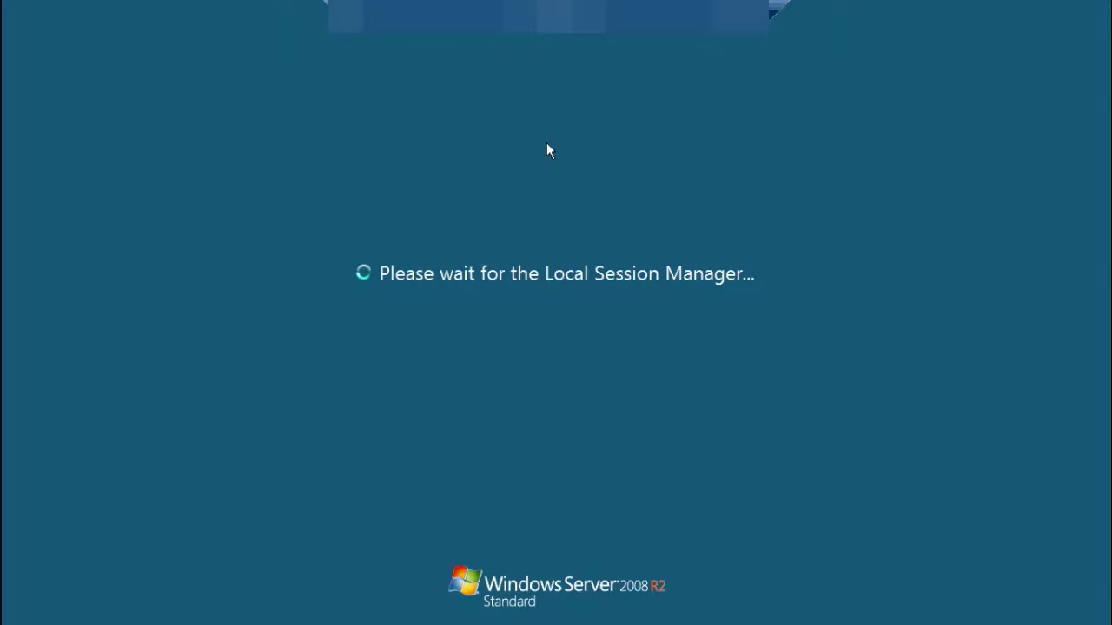
- Dismiss the server warning and close the PuTTY MySQL terminal session
{"action": "left_click", "coordinate": [572, 471]}
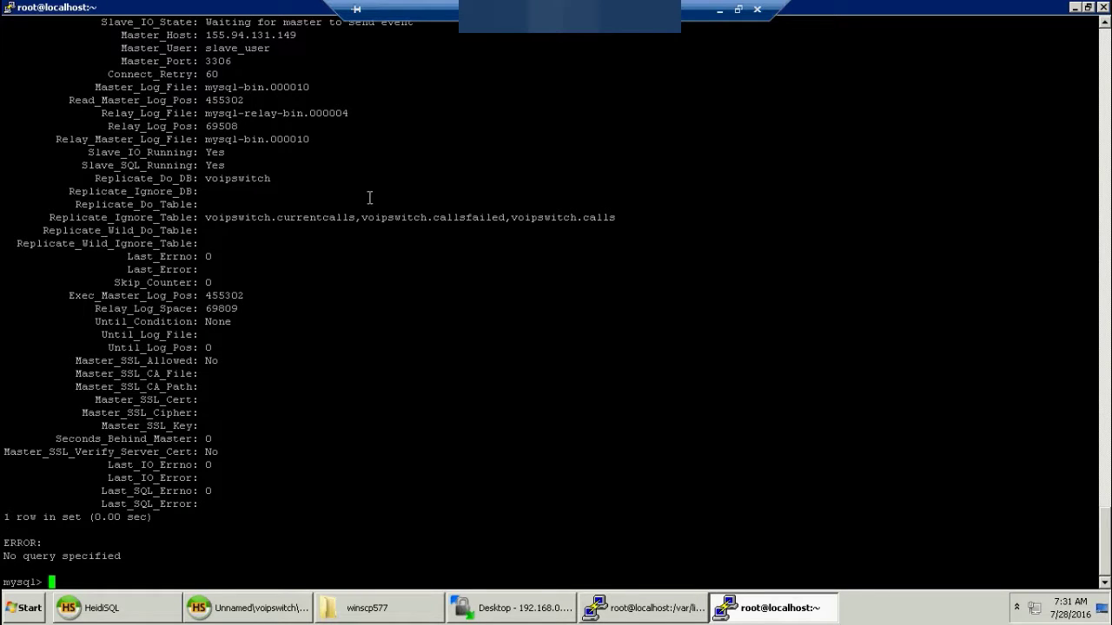
{"action": "left_click", "coordinate": [1101, 7]}
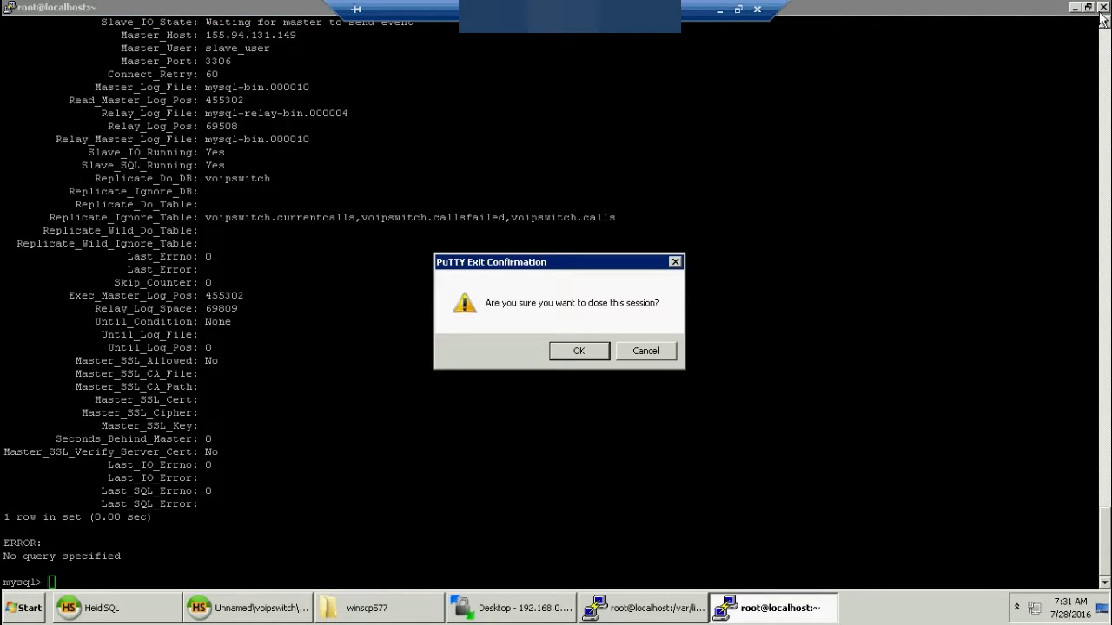
{"action": "left_click", "coordinate": [579, 350]}
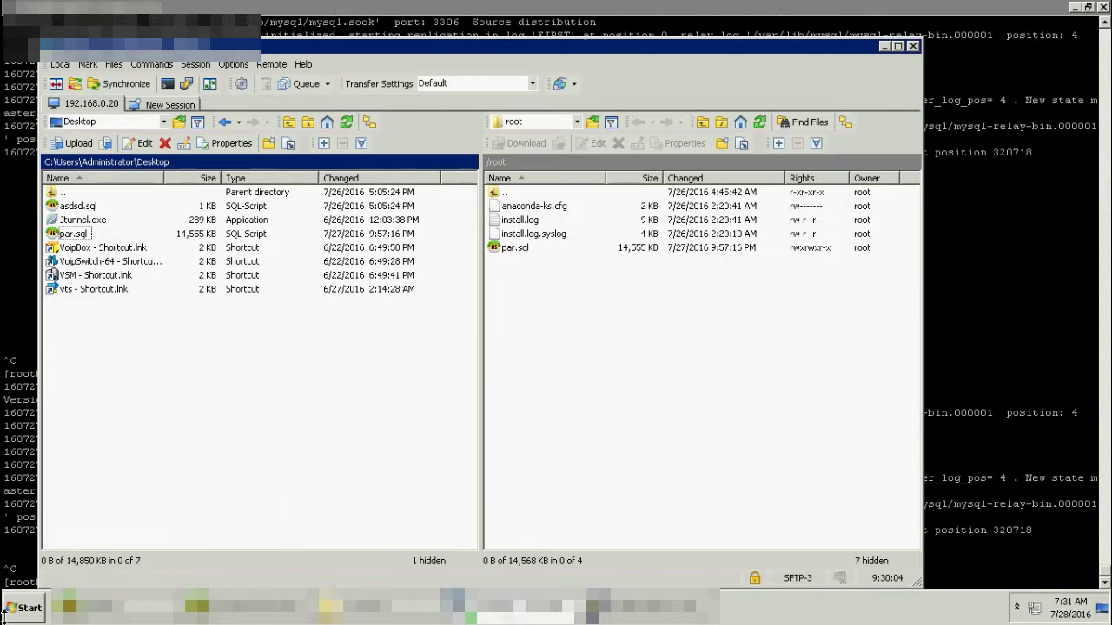
- Shut down the remote Windows Server session, saving the modified HeidiSQL query
{"action": "left_click", "coordinate": [24, 608]}
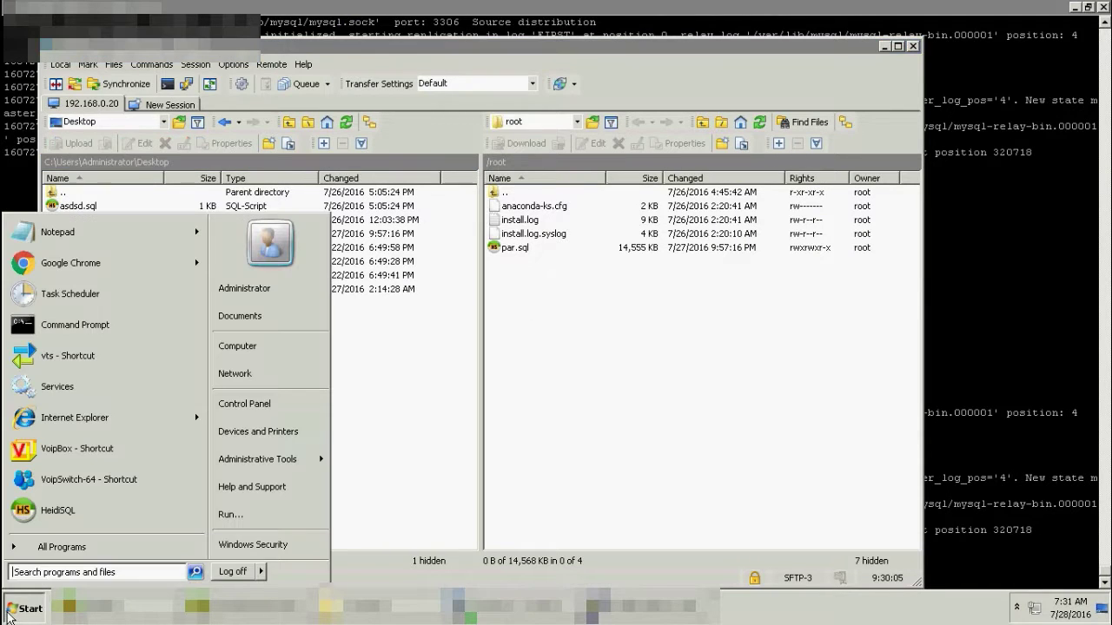
{"action": "left_click", "coordinate": [263, 571]}
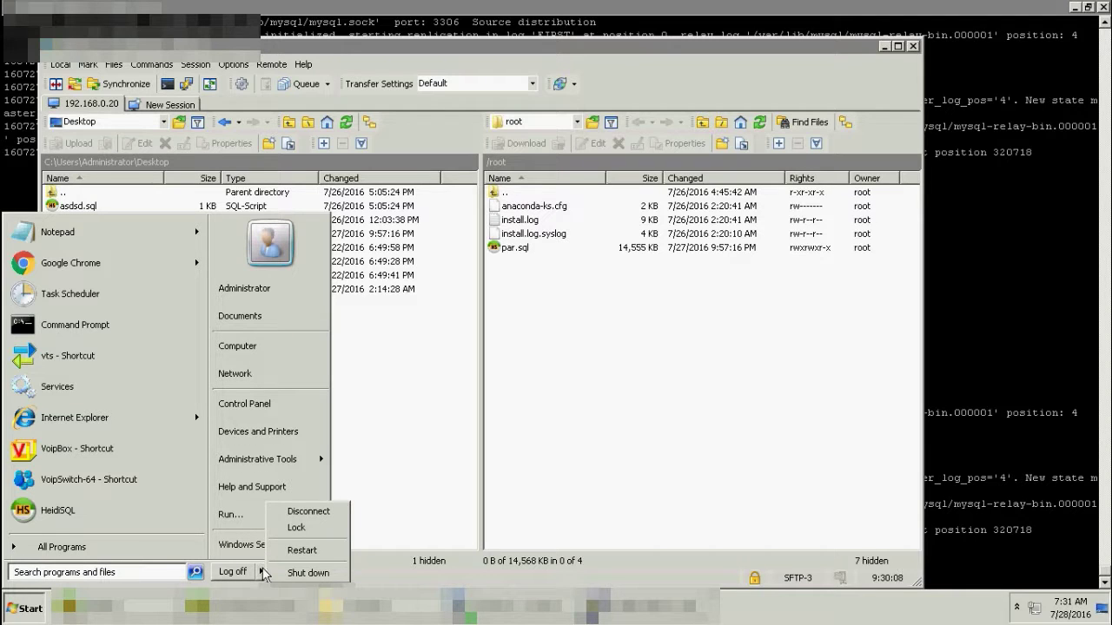
{"action": "left_click", "coordinate": [305, 573]}
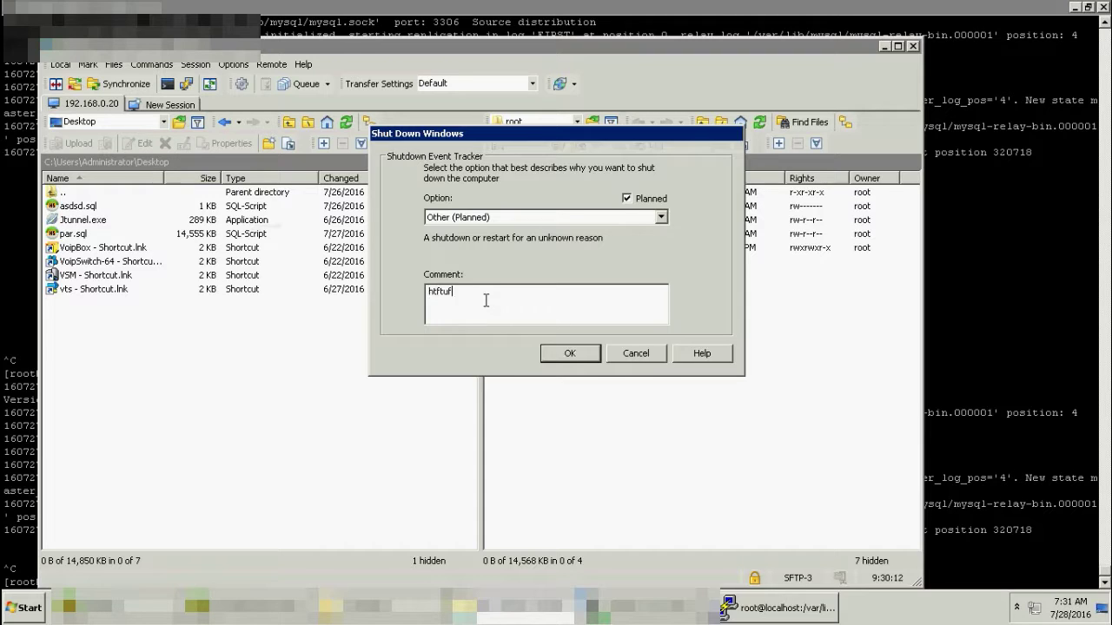
{"action": "key", "text": "Return"}
{"action": "key", "text": "Return"}
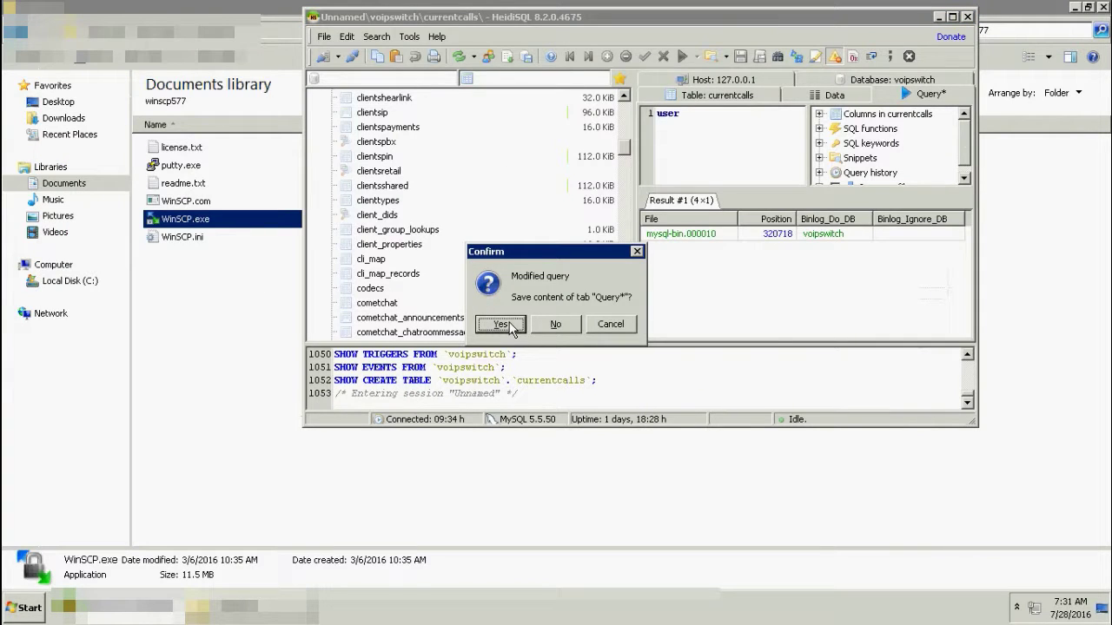
{"action": "left_click", "coordinate": [500, 324]}
{"action": "type", "text": "j"}
{"action": "key", "text": "Return"}
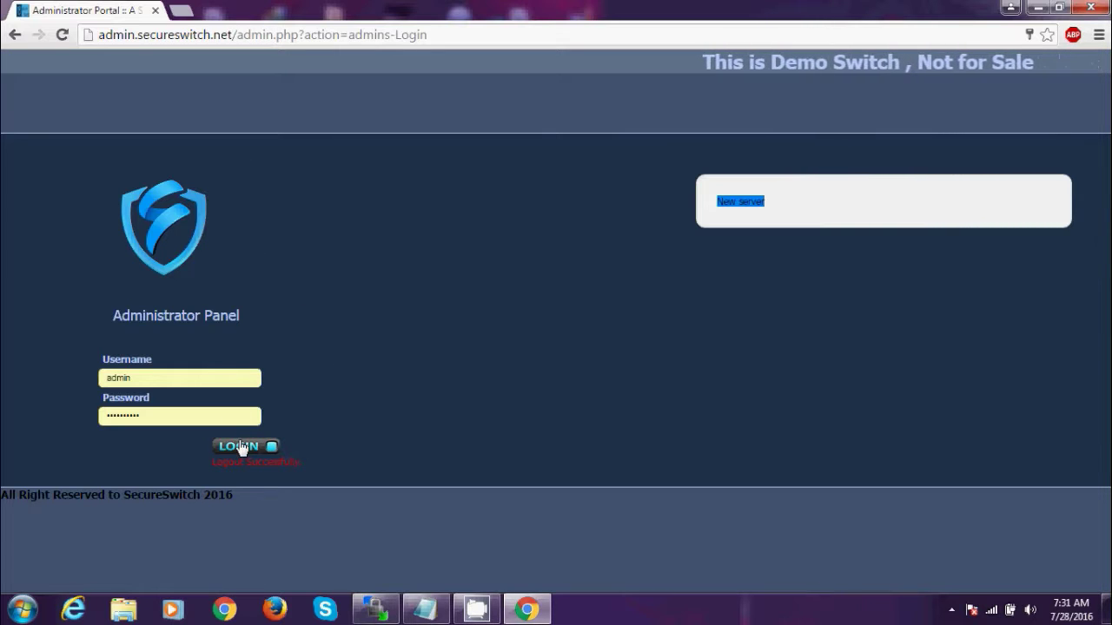
- Submit the Administrator Panel login form with the filled-in admin credentials
{"action": "left_click", "coordinate": [240, 446]}
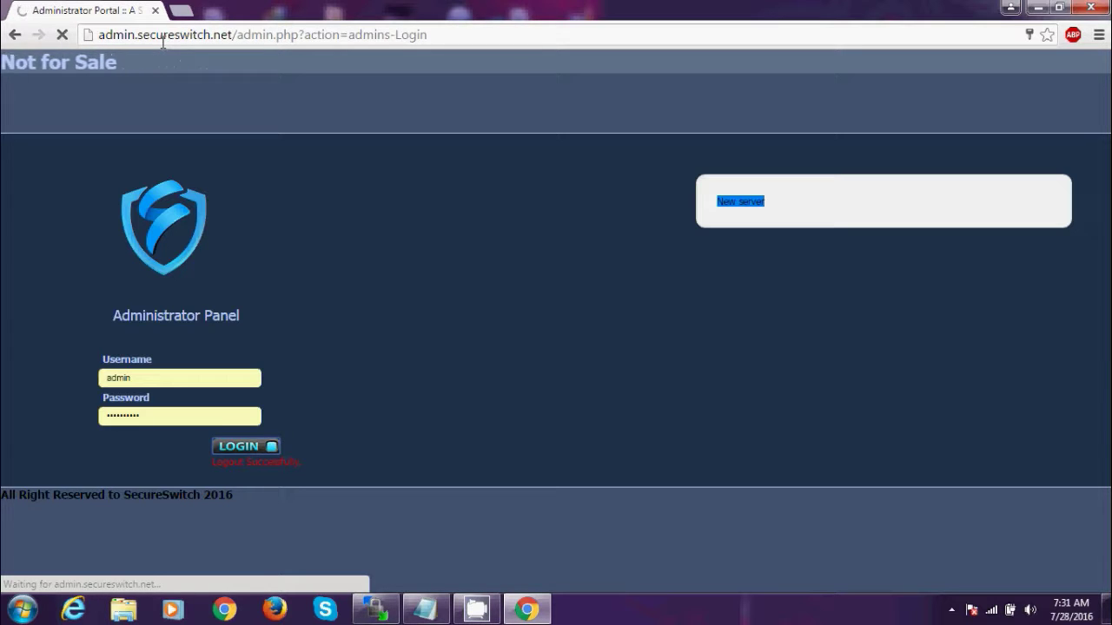
- In a new incognito window, load the badmin.secureswitch.net login page
{"action": "key", "text": "ctrl+shift+n"}
{"action": "type", "text": "admin.secureswitch.net"}
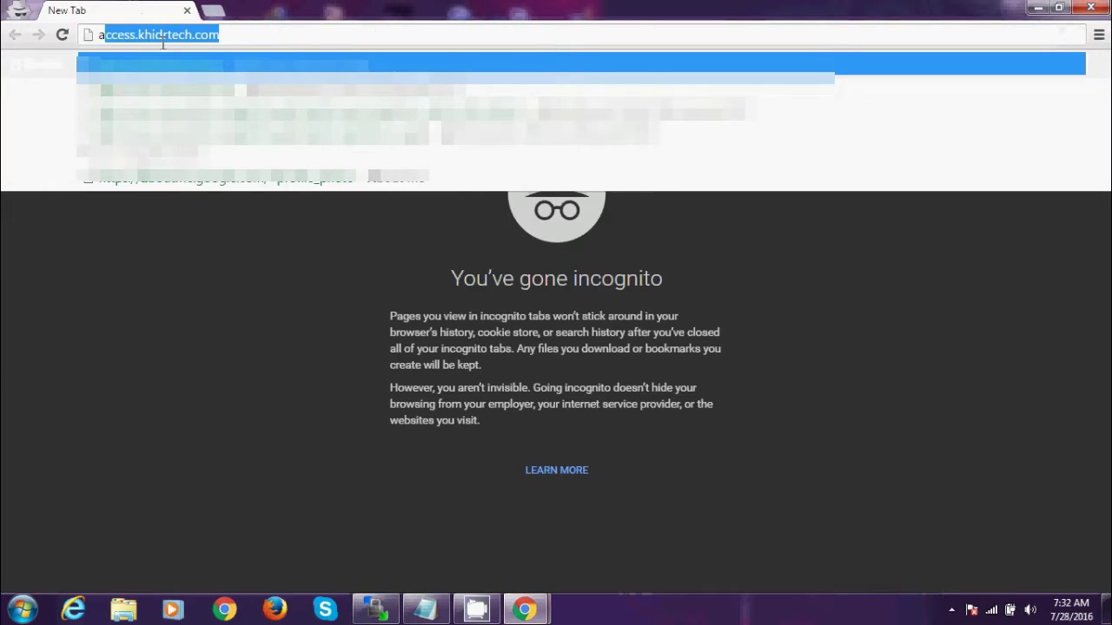
{"action": "key", "text": "Return"}
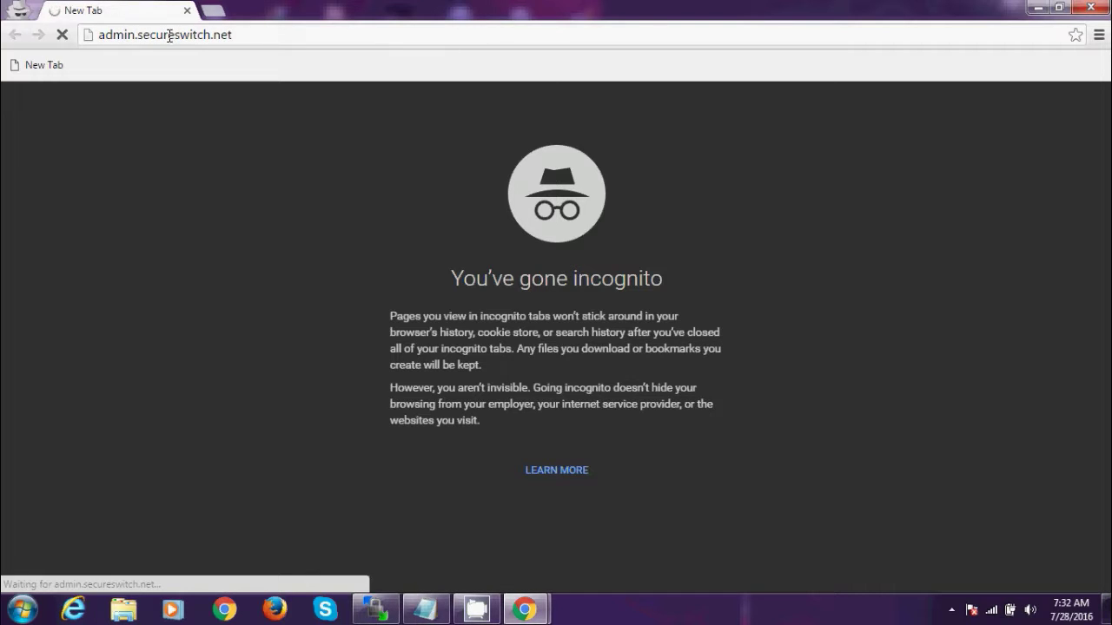
{"action": "left_click", "coordinate": [154, 36]}
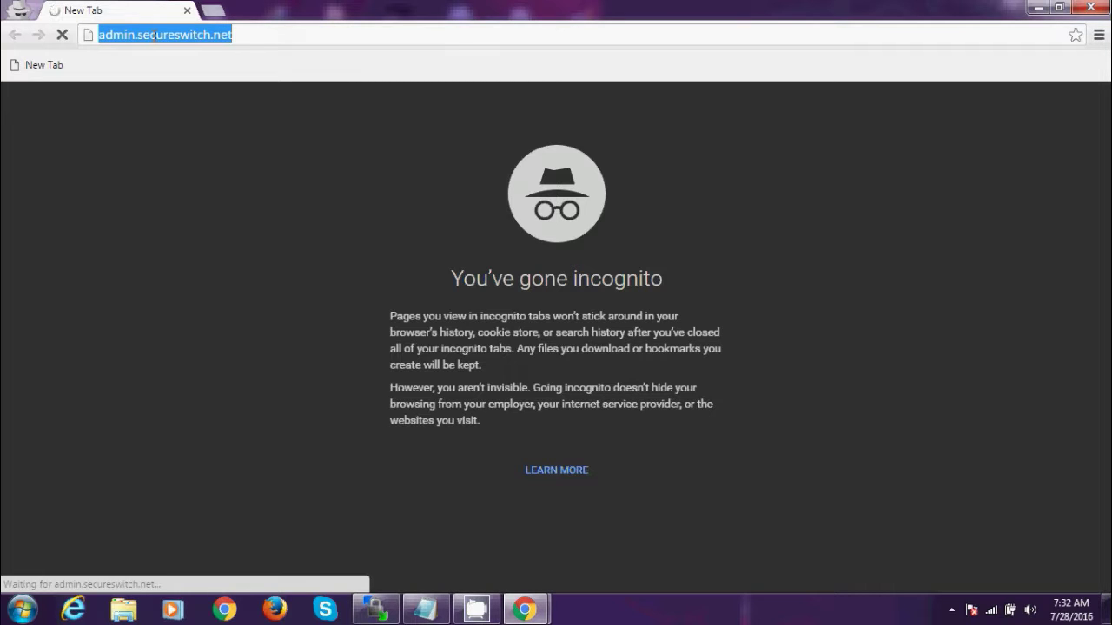
{"action": "key", "text": "Home"}
{"action": "type", "text": "b"}
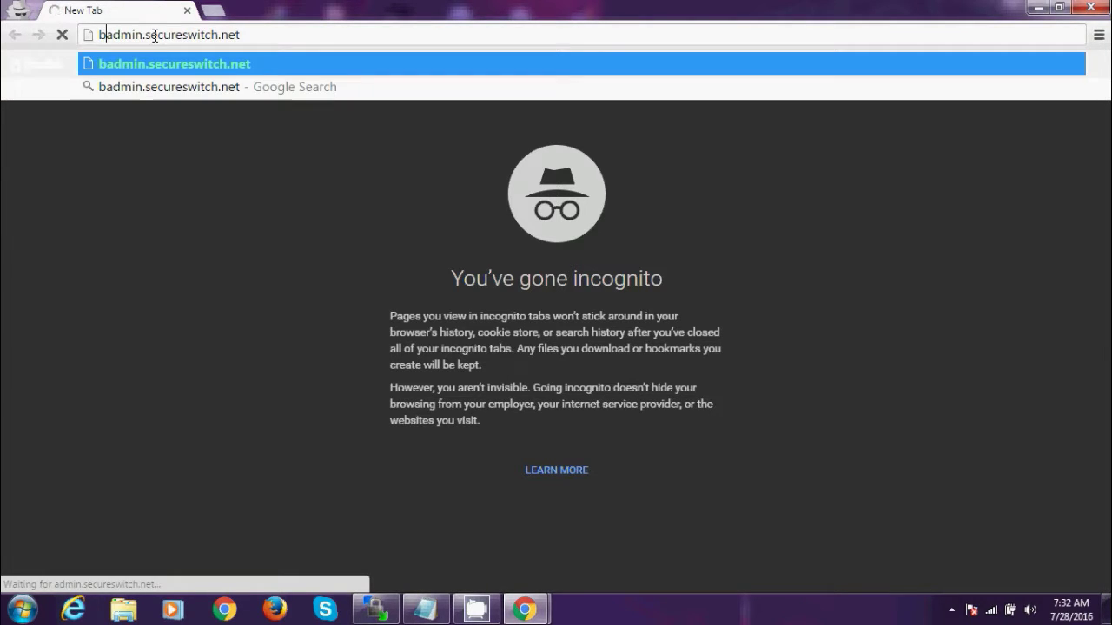
{"action": "key", "text": "Return"}
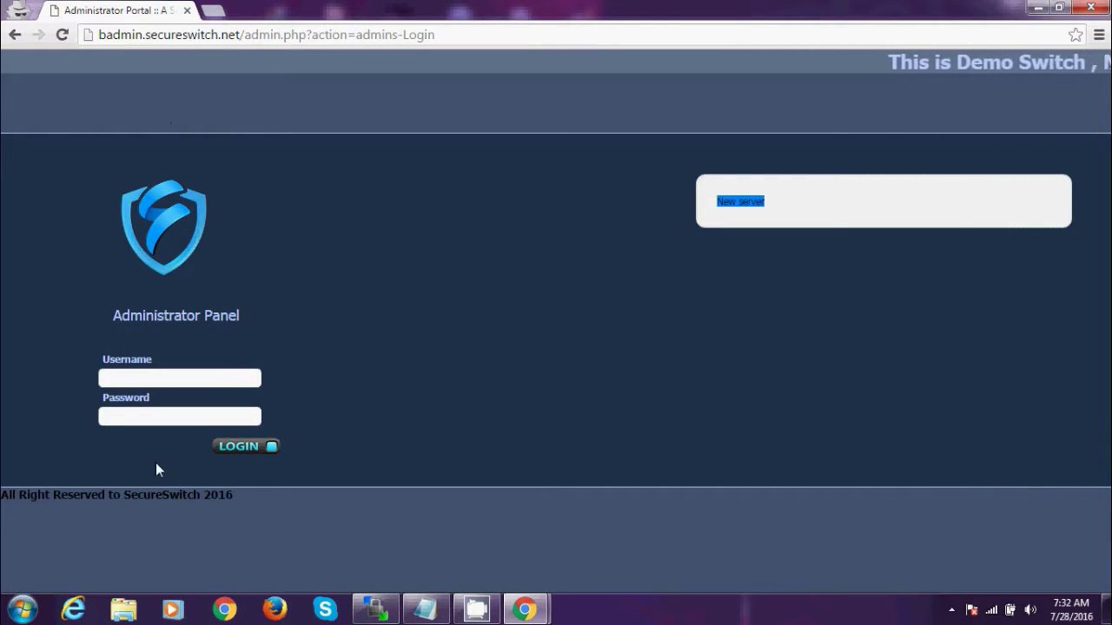
- Sign in as admin with the saved login and open the Gk/Register Client list under Clients
{"action": "left_click", "coordinate": [117, 376]}
{"action": "key", "text": "Down"}
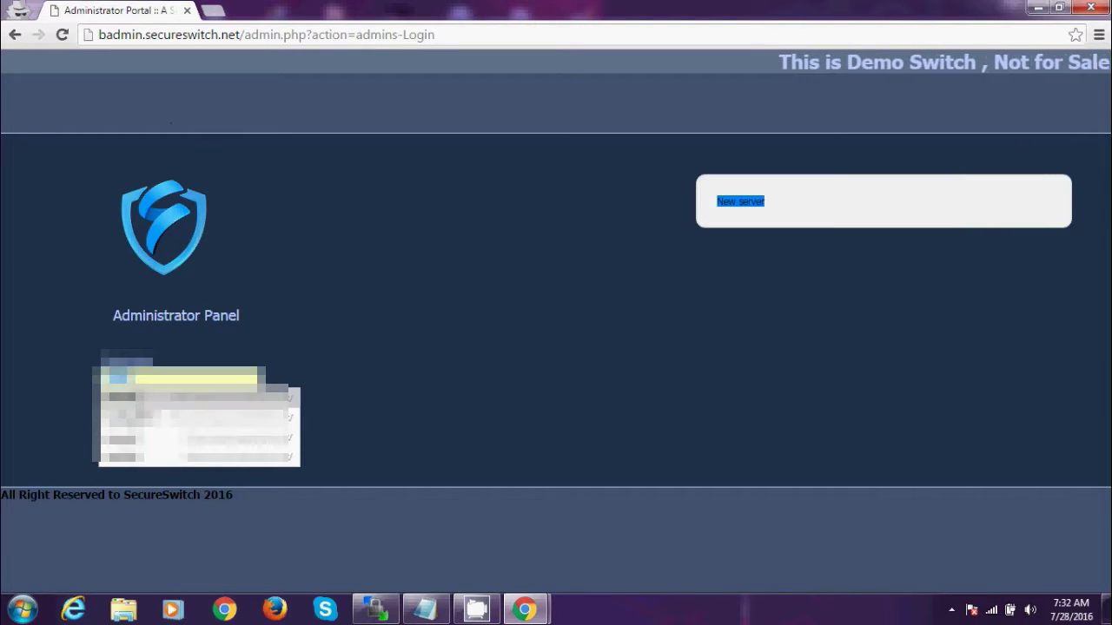
{"action": "key", "text": "Return"}
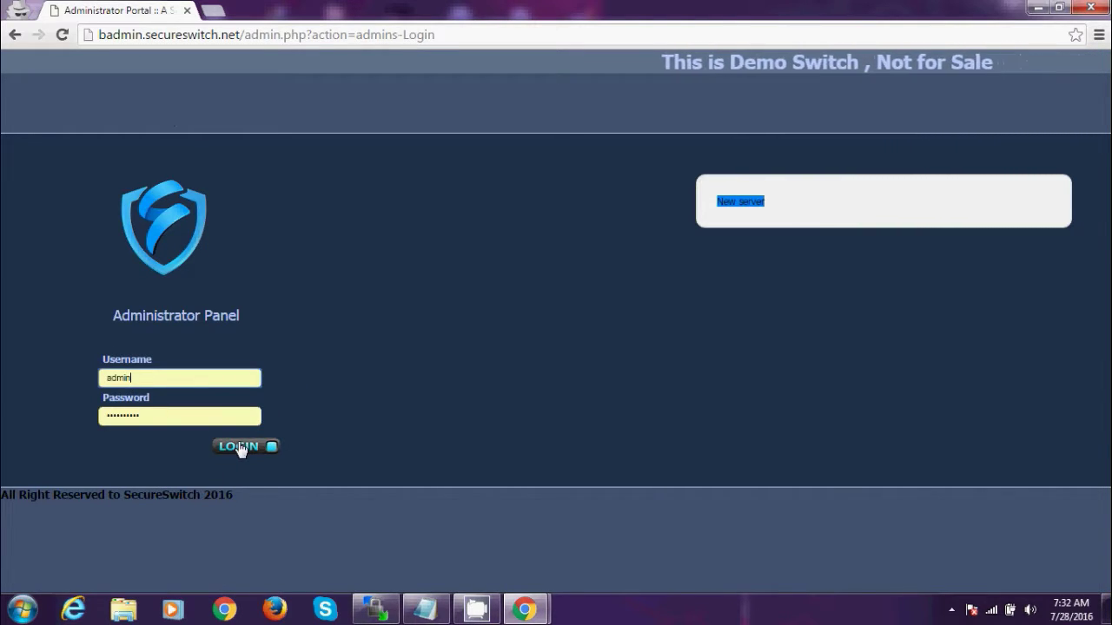
{"action": "left_click", "coordinate": [241, 447]}
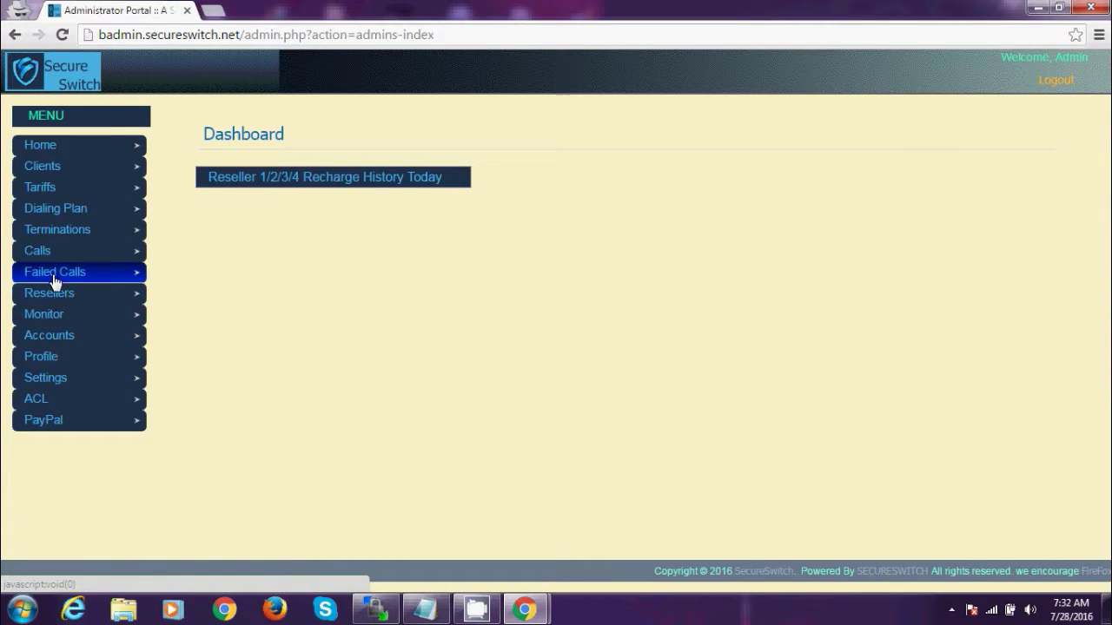
{"action": "left_click", "coordinate": [52, 166]}
{"action": "left_click", "coordinate": [55, 211]}
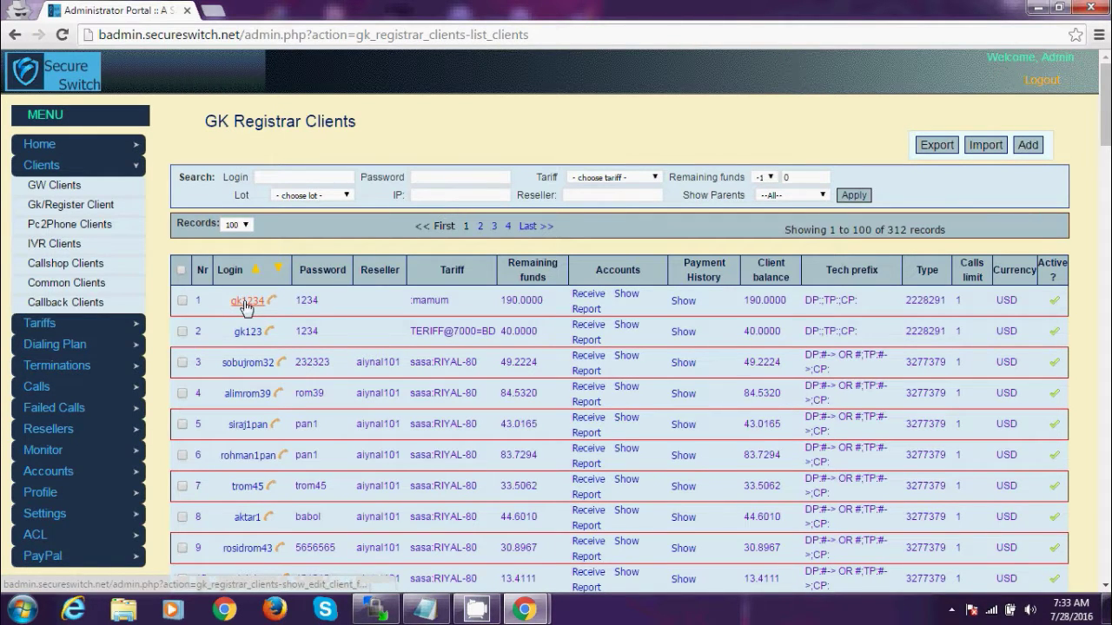
- Highlight gk1234 and its 190.0000 client balance, then minimize the extra blank login window
{"action": "left_click_drag", "start_coordinate": [232, 301], "coordinate": [266, 302]}
{"action": "left_click_drag", "start_coordinate": [742, 299], "coordinate": [785, 300]}
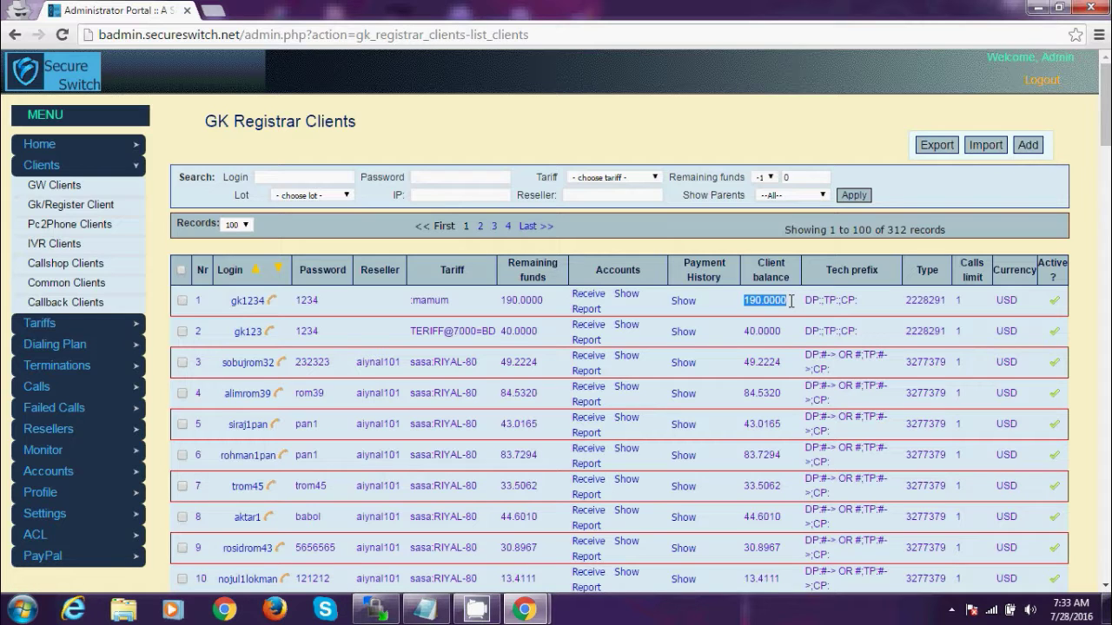
{"action": "left_click", "coordinate": [525, 608]}
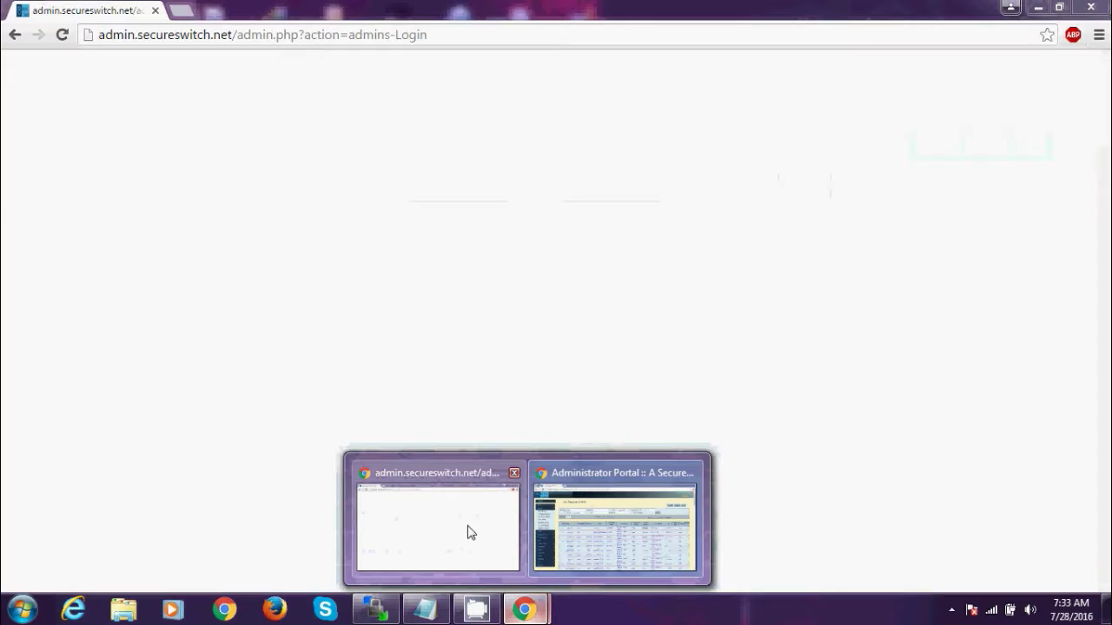
{"action": "left_click", "coordinate": [469, 532]}
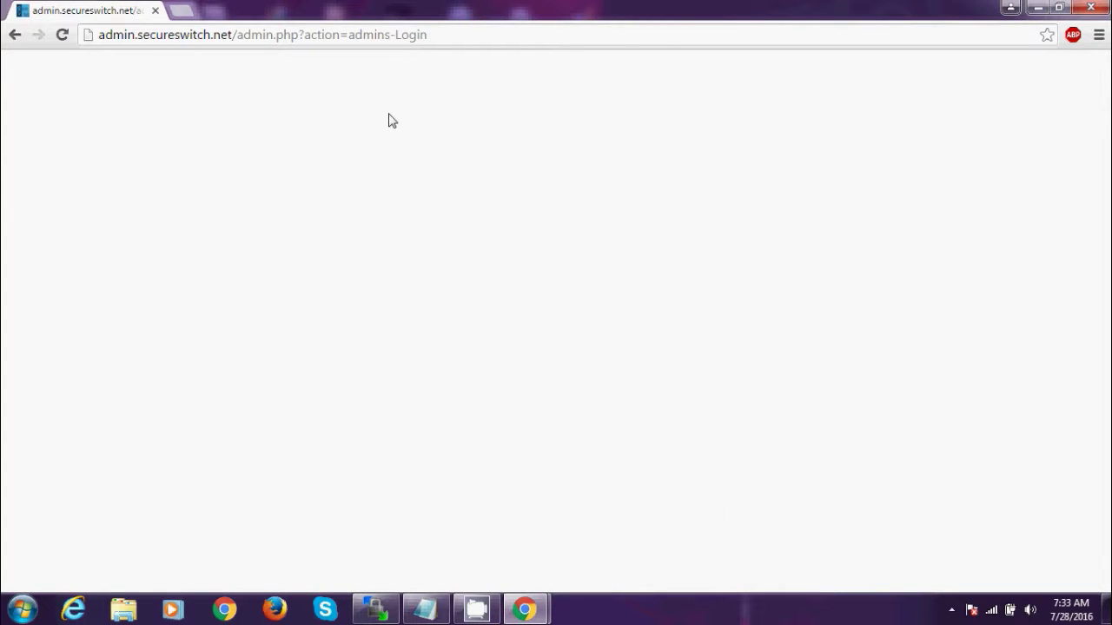
{"action": "left_click", "coordinate": [1038, 8]}
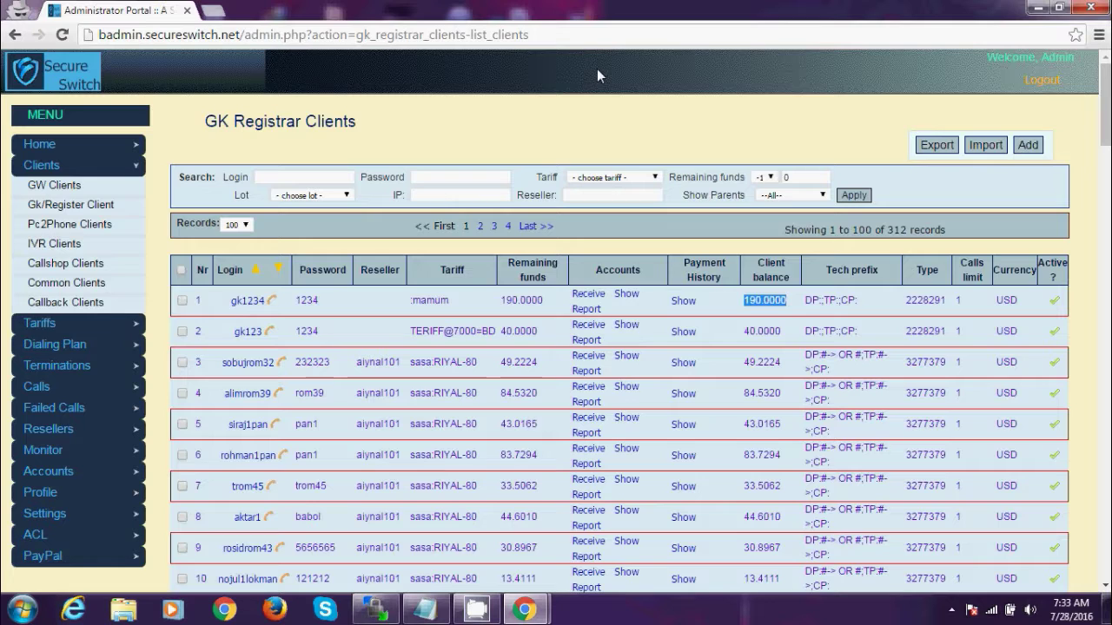
- Load backup.secureswitch.net in a new tab and sign in with the saved backup credentials
{"action": "left_click", "coordinate": [215, 10]}
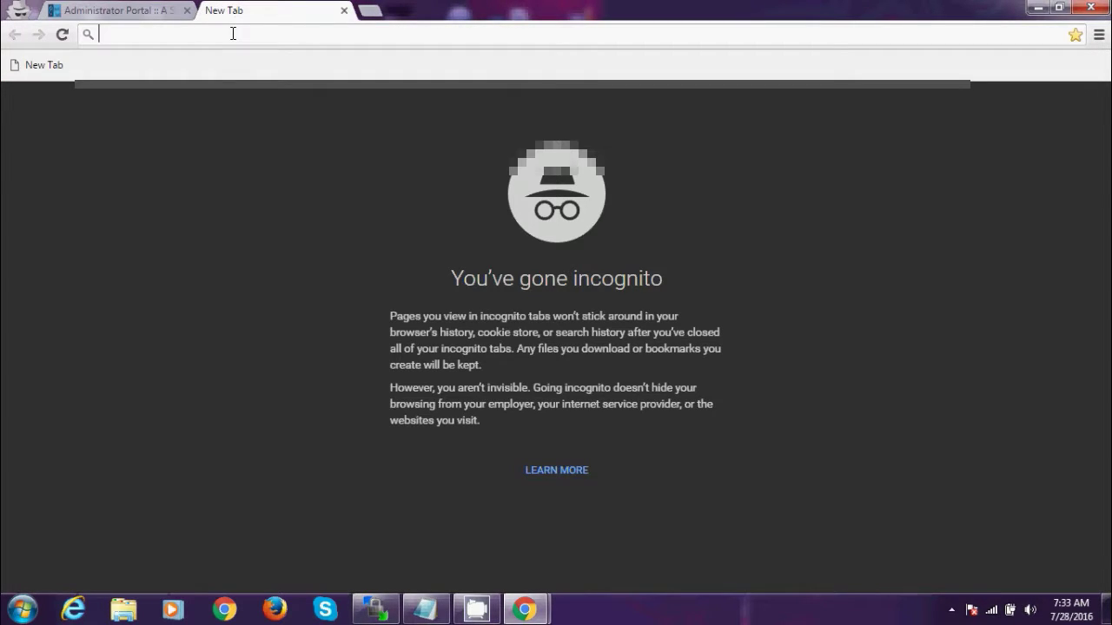
{"action": "type", "text": "backup.secureswitch.net"}
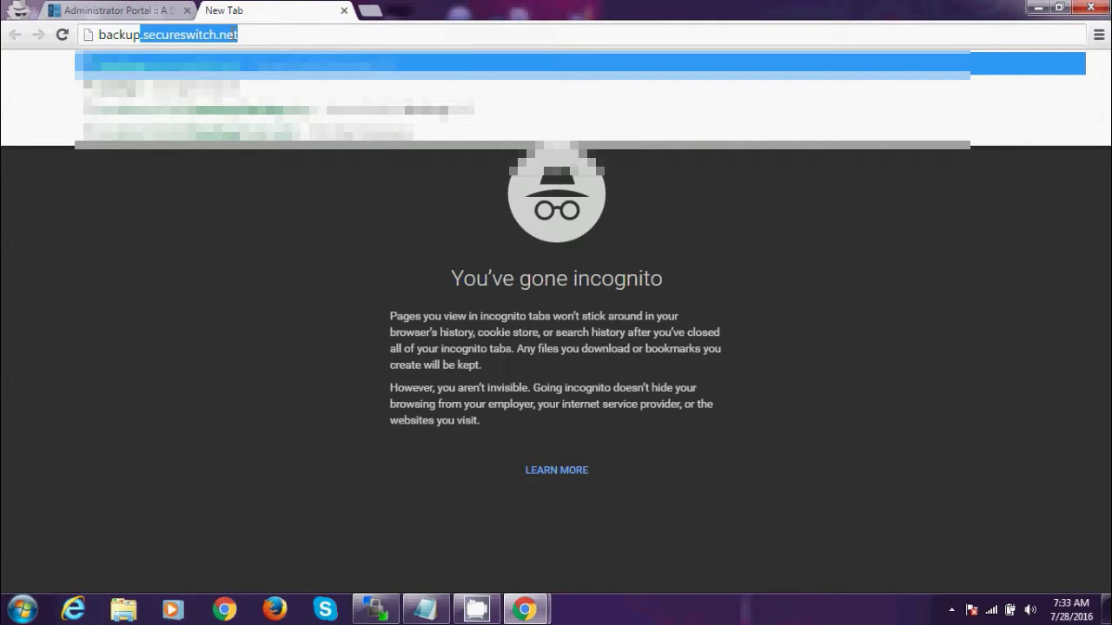
{"action": "key", "text": "Return"}
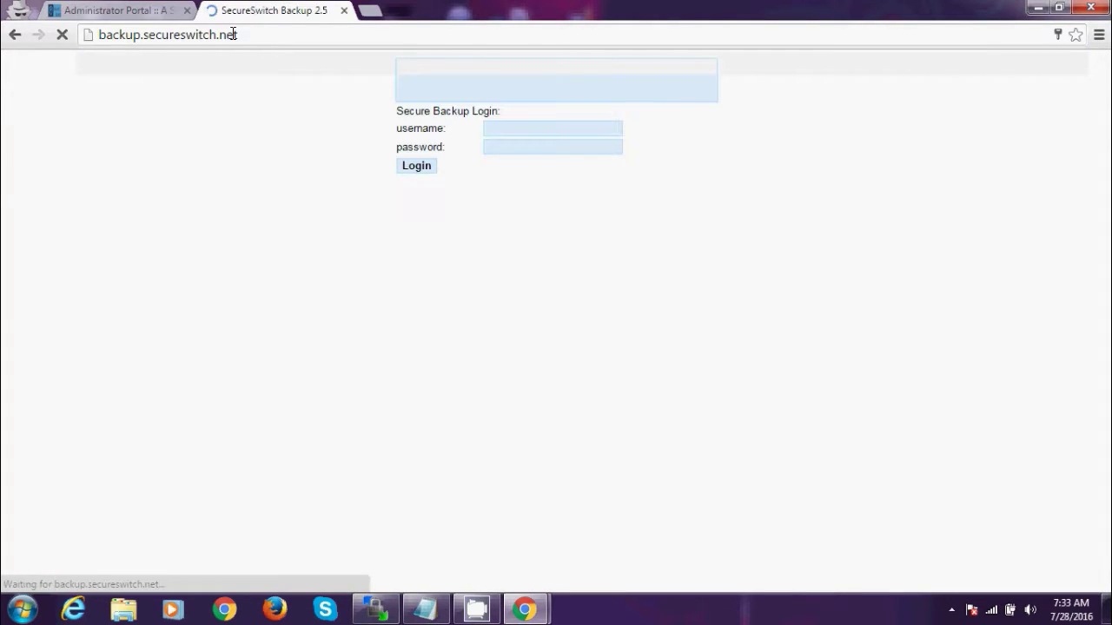
{"action": "left_click", "coordinate": [531, 128]}
{"action": "left_click", "coordinate": [521, 148]}
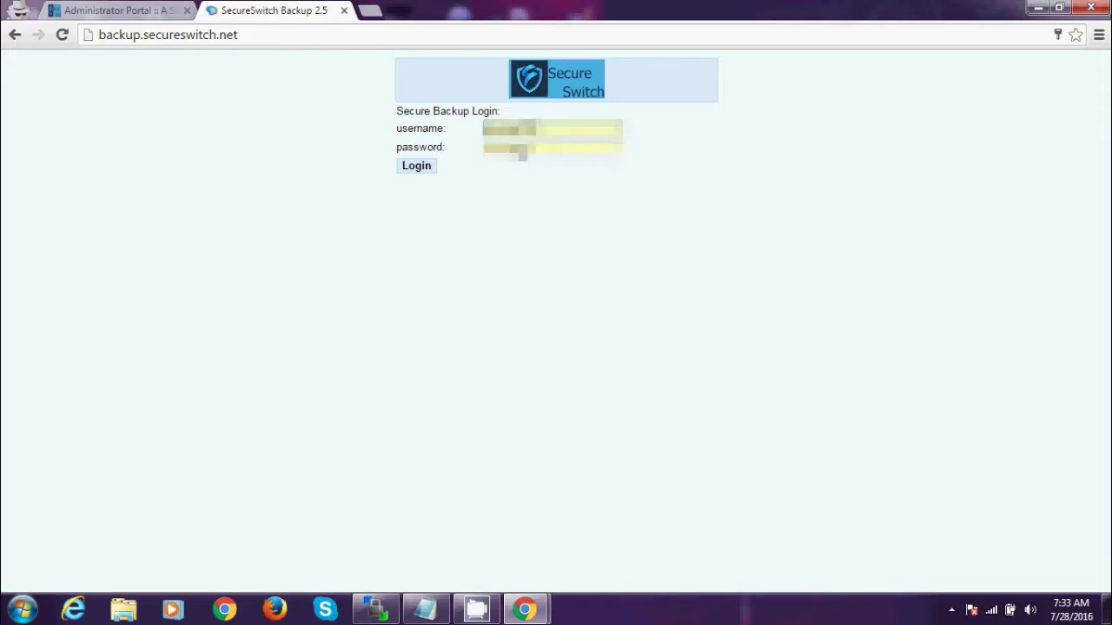
{"action": "left_click", "coordinate": [417, 166]}
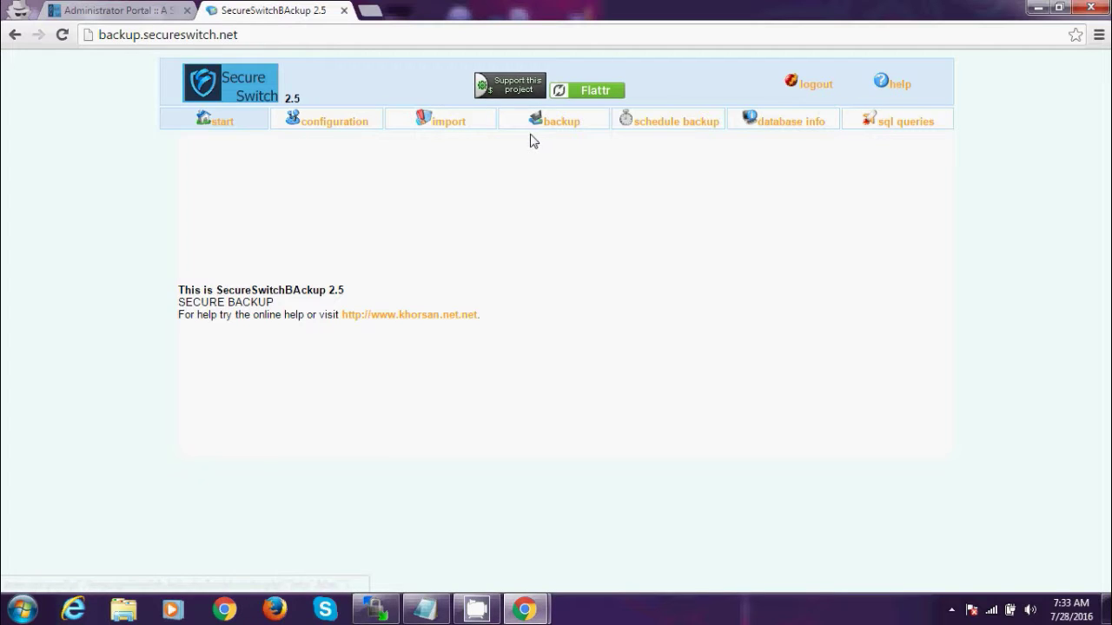
- Back up the voipswitch database and find voipswitch.1469669642.sql in the backup files list
{"action": "left_click", "coordinate": [451, 126]}
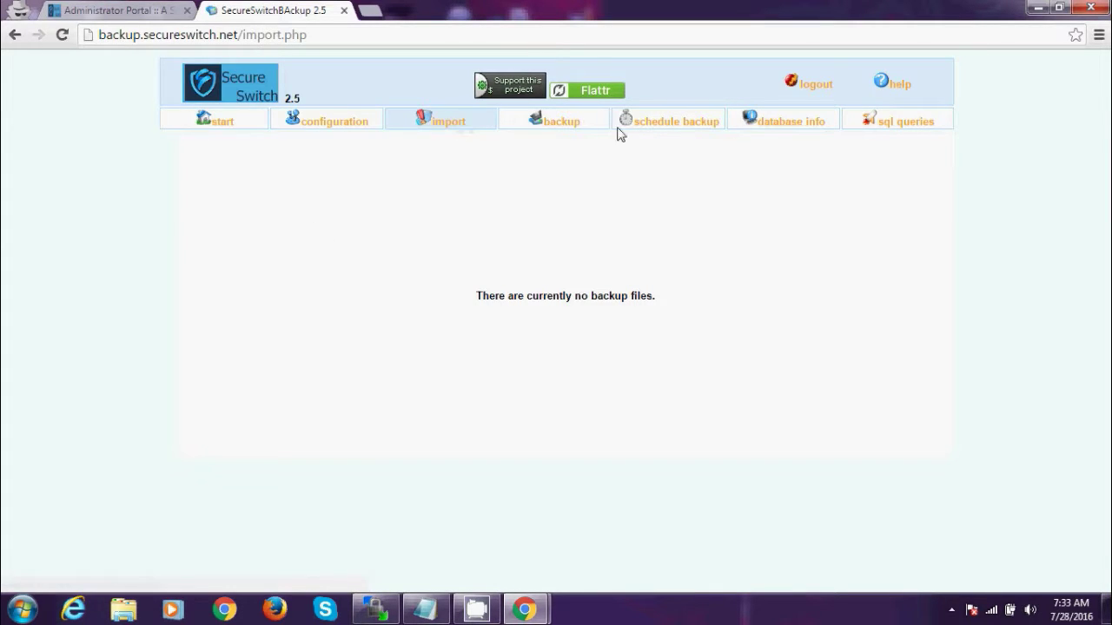
{"action": "left_click", "coordinate": [553, 126]}
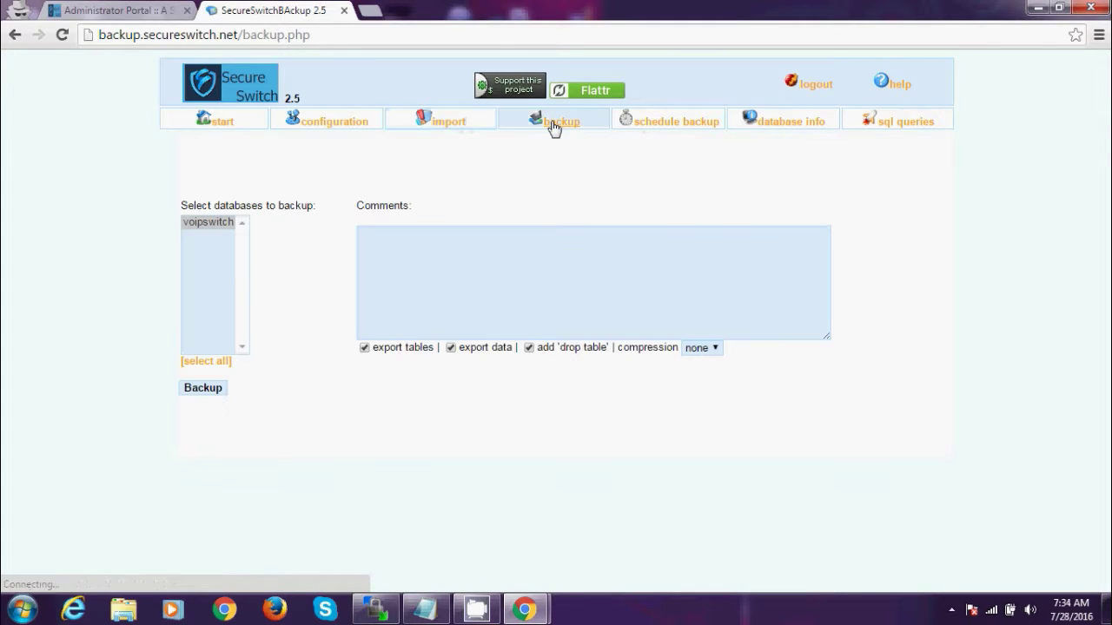
{"action": "left_click", "coordinate": [203, 224]}
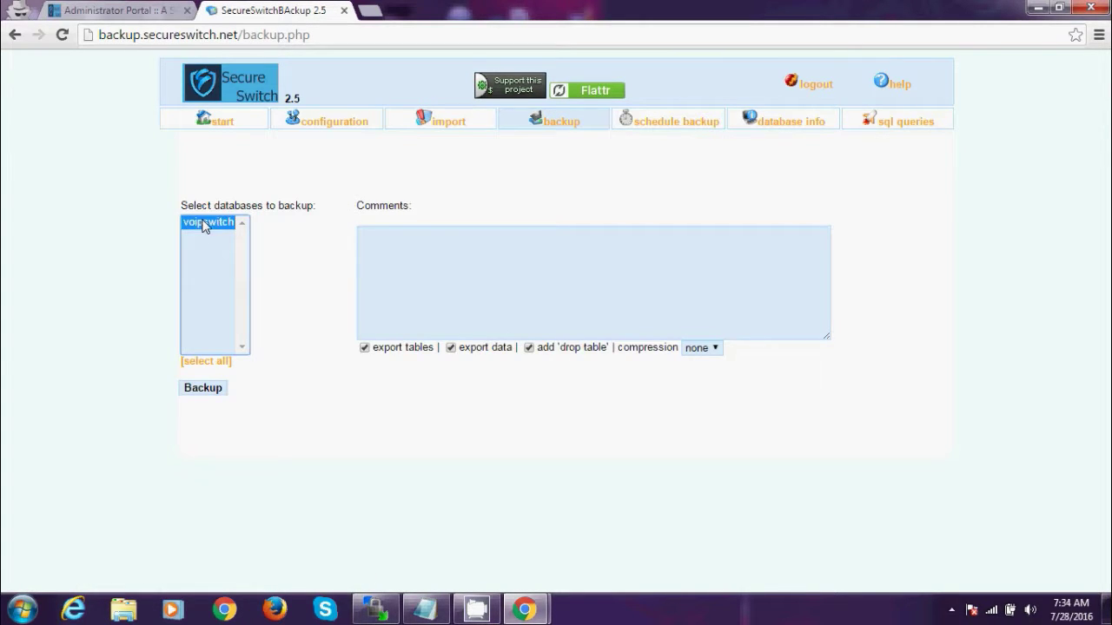
{"action": "left_click", "coordinate": [202, 388]}
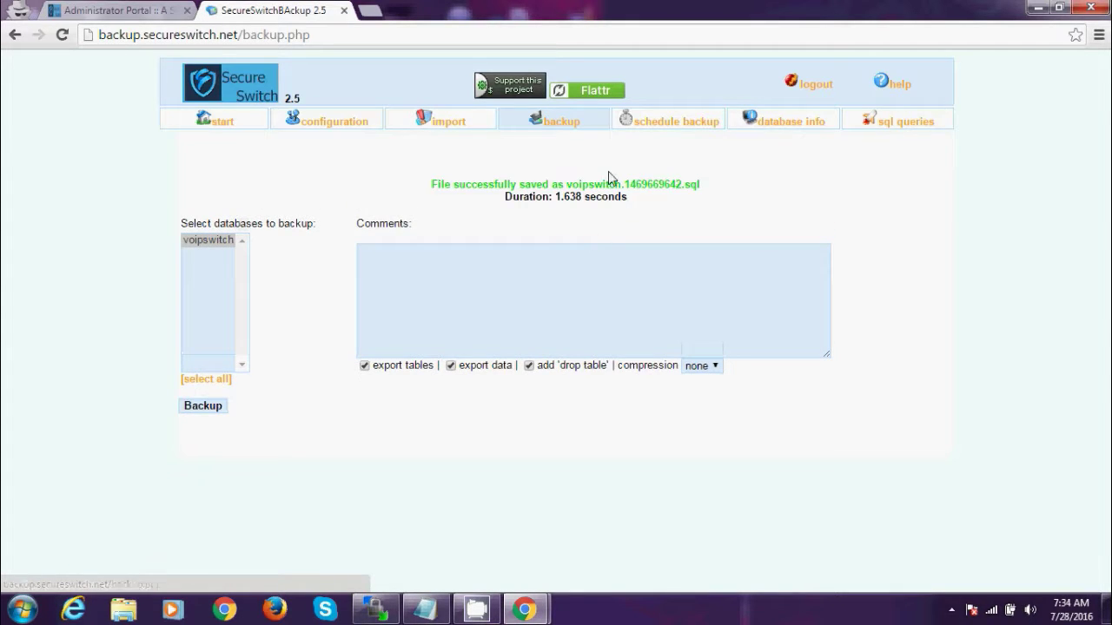
{"action": "left_click", "coordinate": [428, 120]}
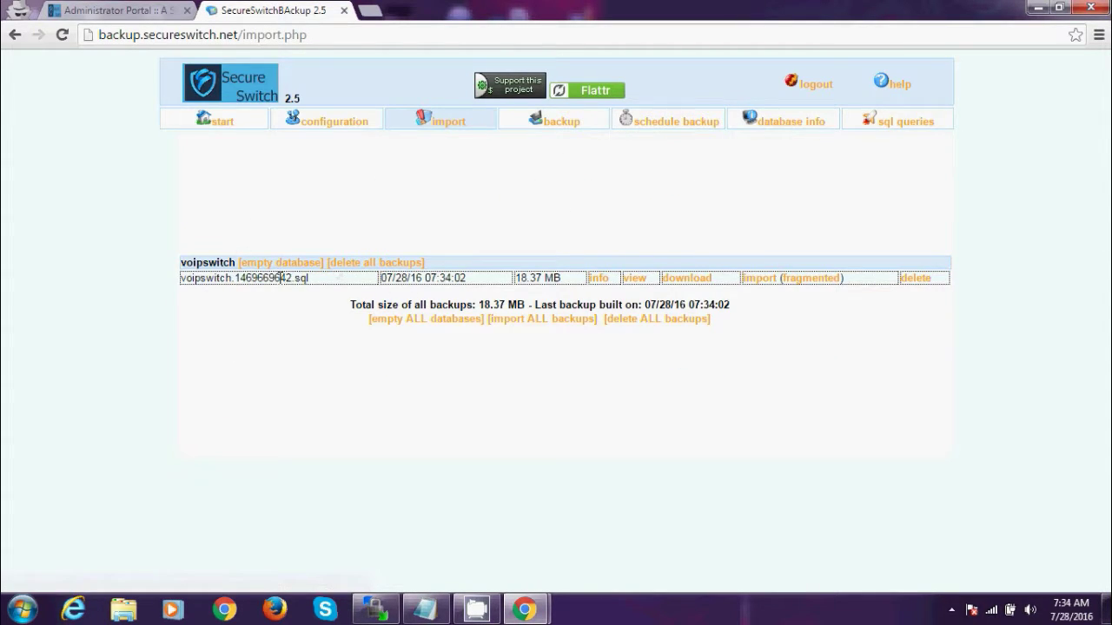
- Download voipswitch.1469669642.sql, glance at the admin tab, and return to the backup creation page
{"action": "left_click", "coordinate": [697, 279]}
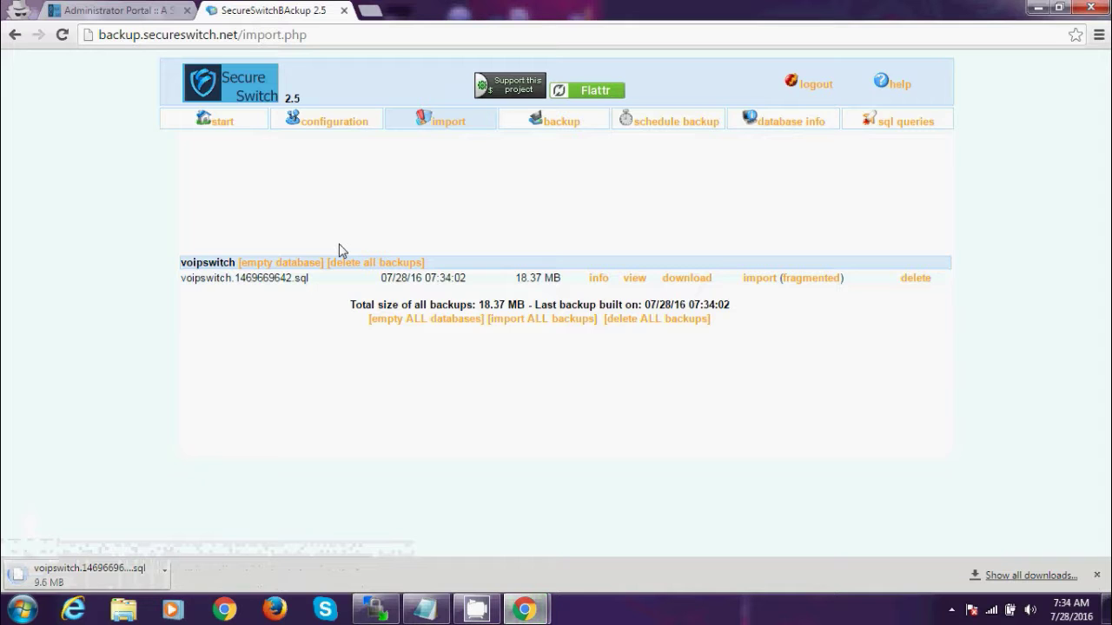
{"action": "left_click", "coordinate": [79, 7]}
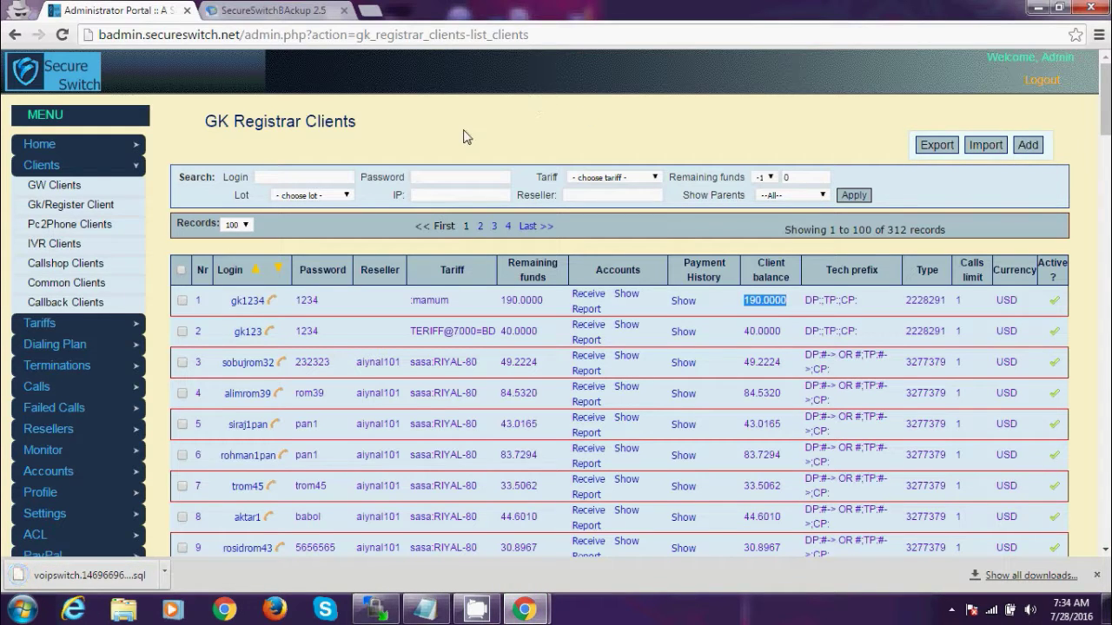
{"action": "left_click", "coordinate": [252, 12]}
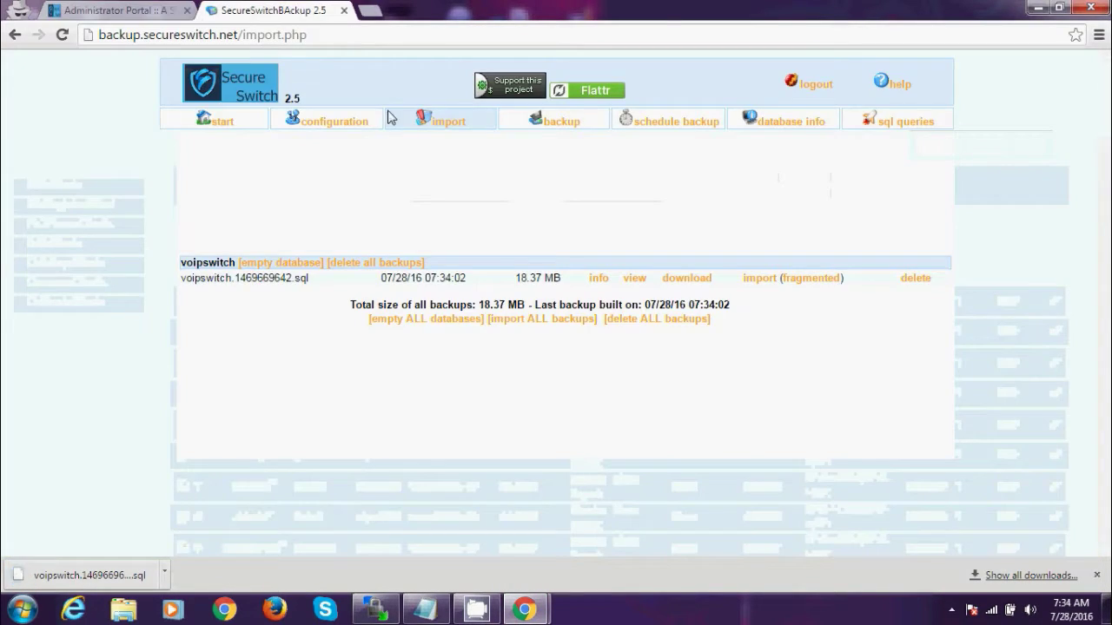
{"action": "left_click", "coordinate": [163, 574]}
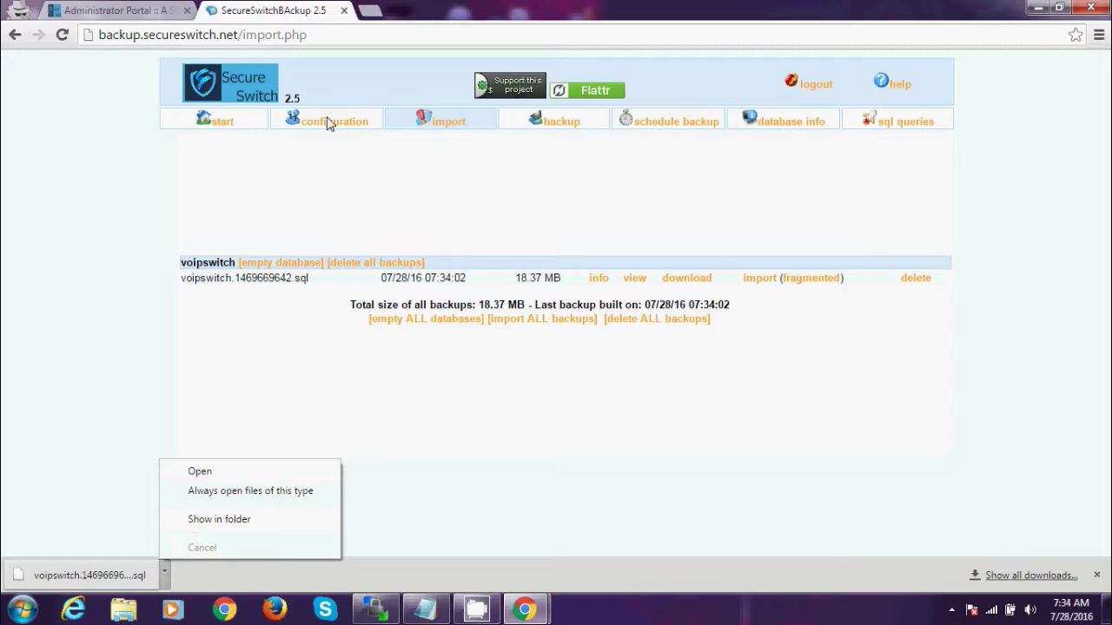
{"action": "left_click", "coordinate": [560, 128]}
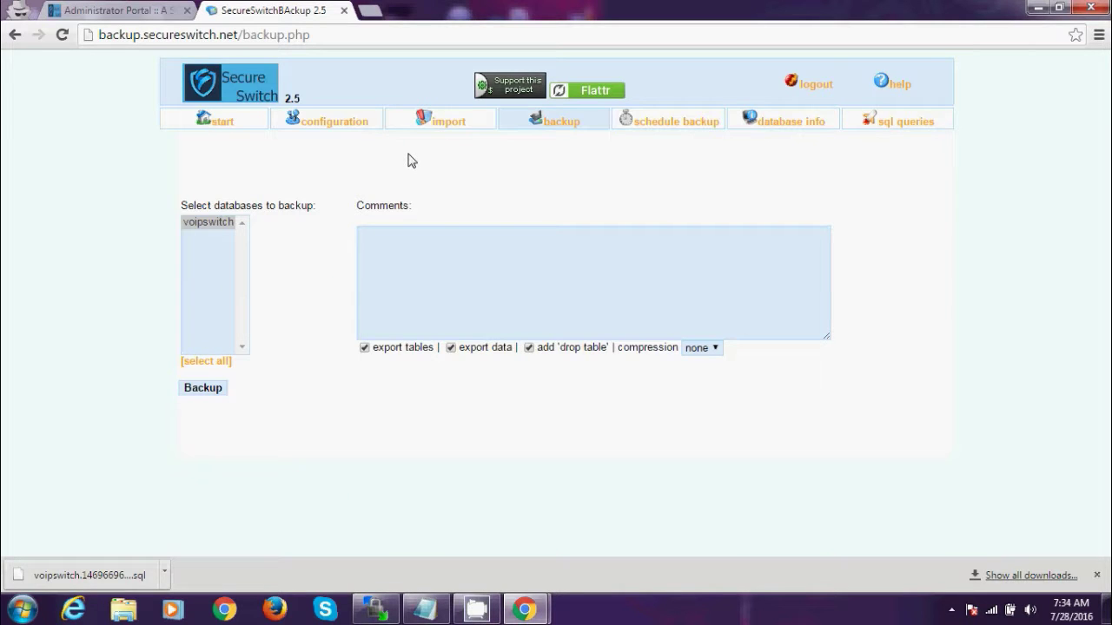
- View the schedule backup settings: period 'At each call', directory /var/www/html/142/www/backup/
{"action": "left_click", "coordinate": [675, 124]}
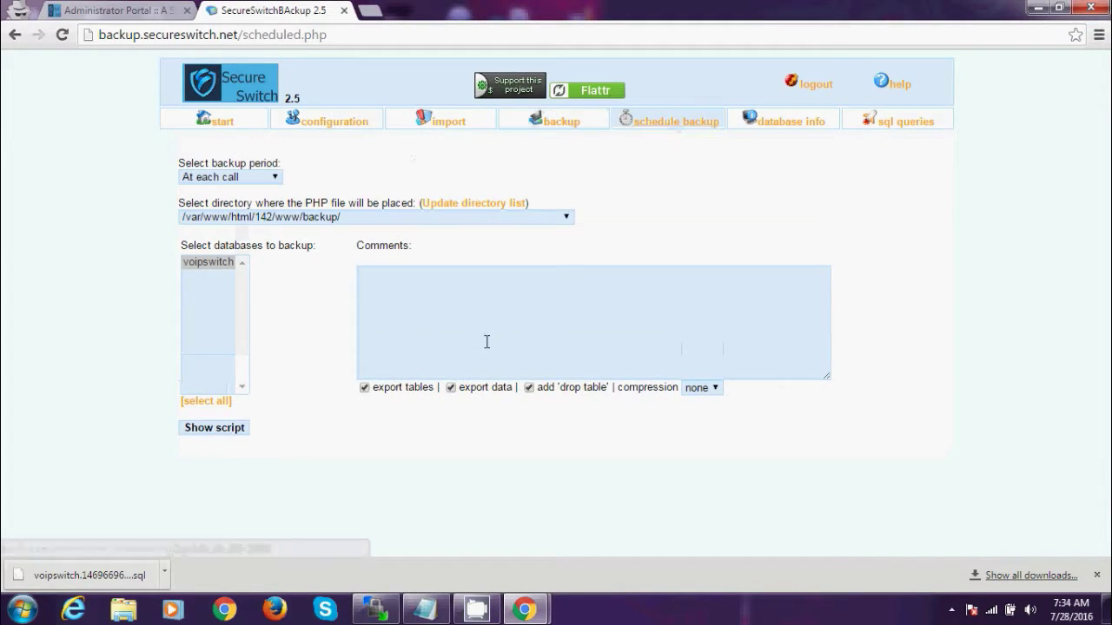
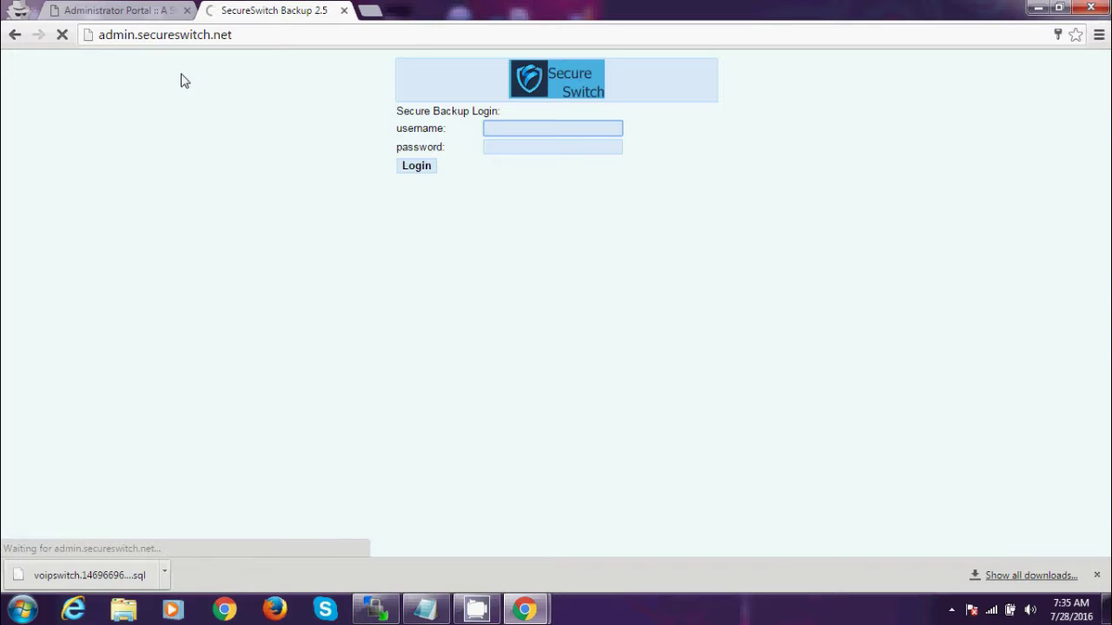
- Close the SecureSwitch Backup login tab and shut Chrome, returning to the Windows desktop
{"action": "left_click", "coordinate": [343, 10]}
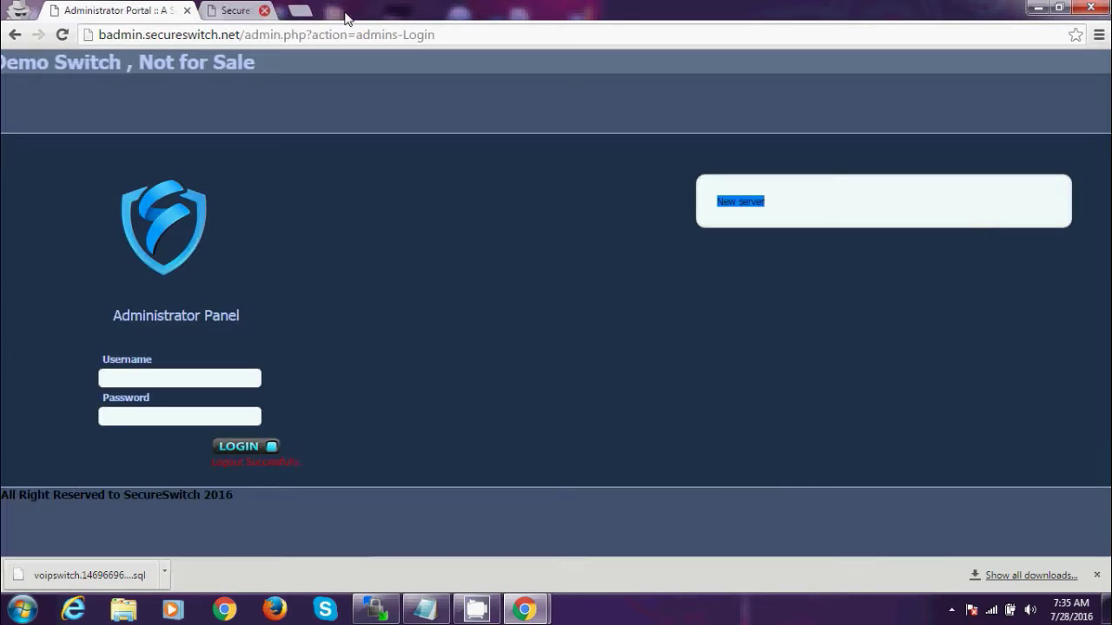
{"action": "left_click", "coordinate": [1092, 7]}
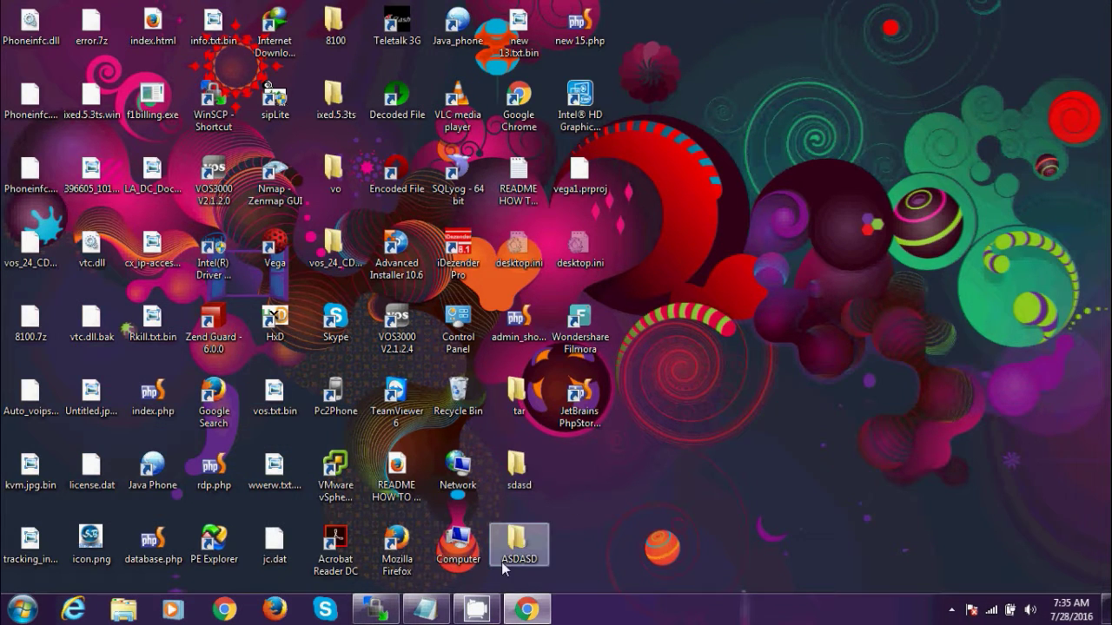
{"action": "mouse_move", "coordinate": [480, 604]}
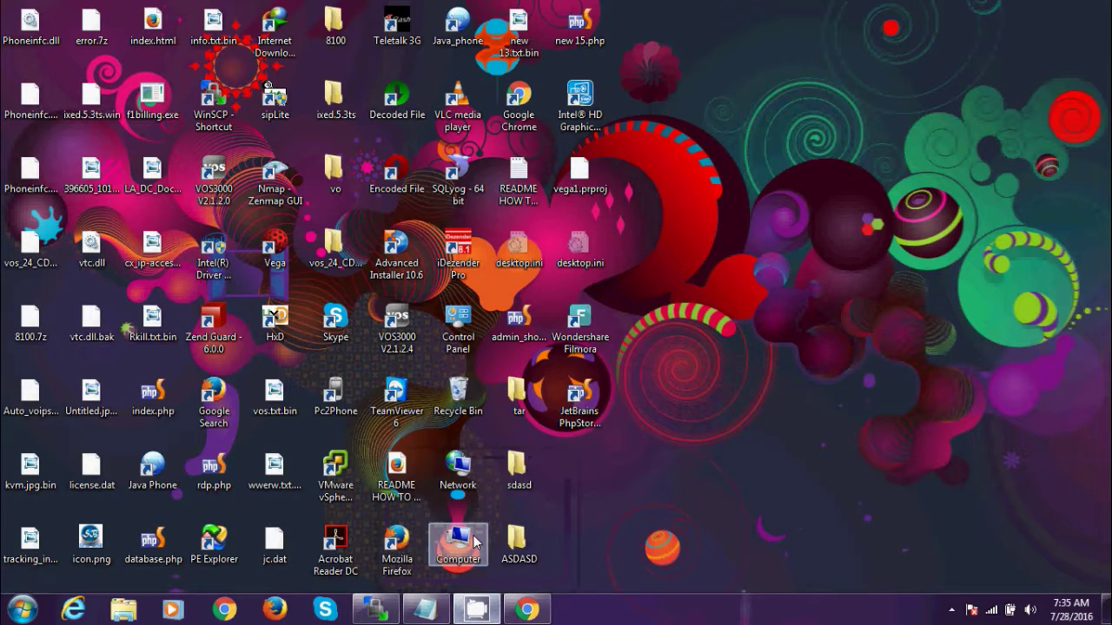
{"action": "mouse_move", "coordinate": [476, 608]}
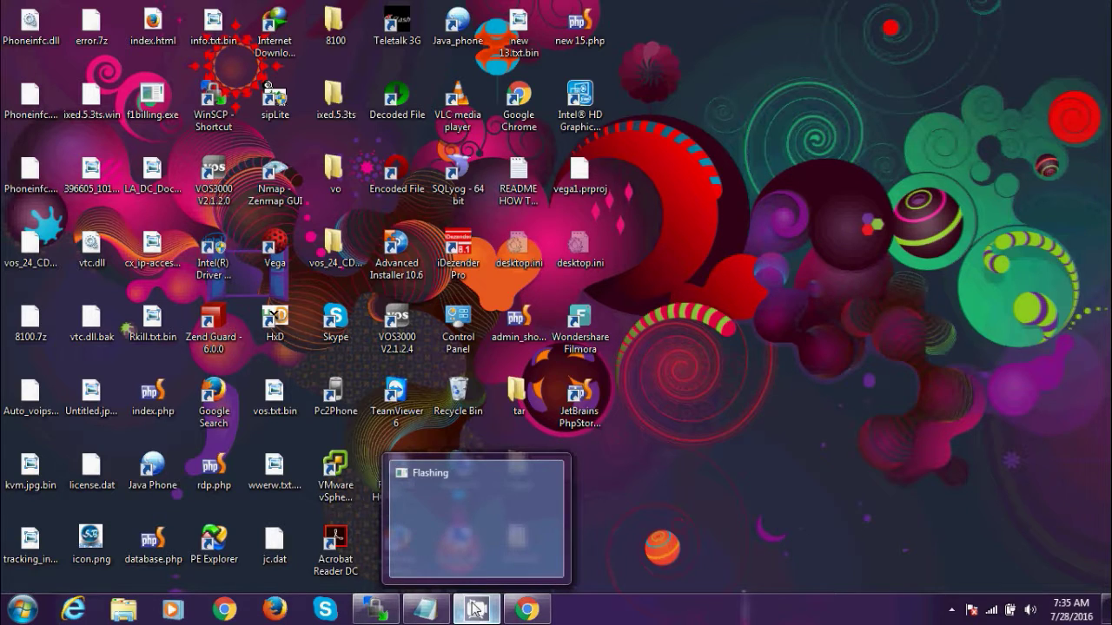